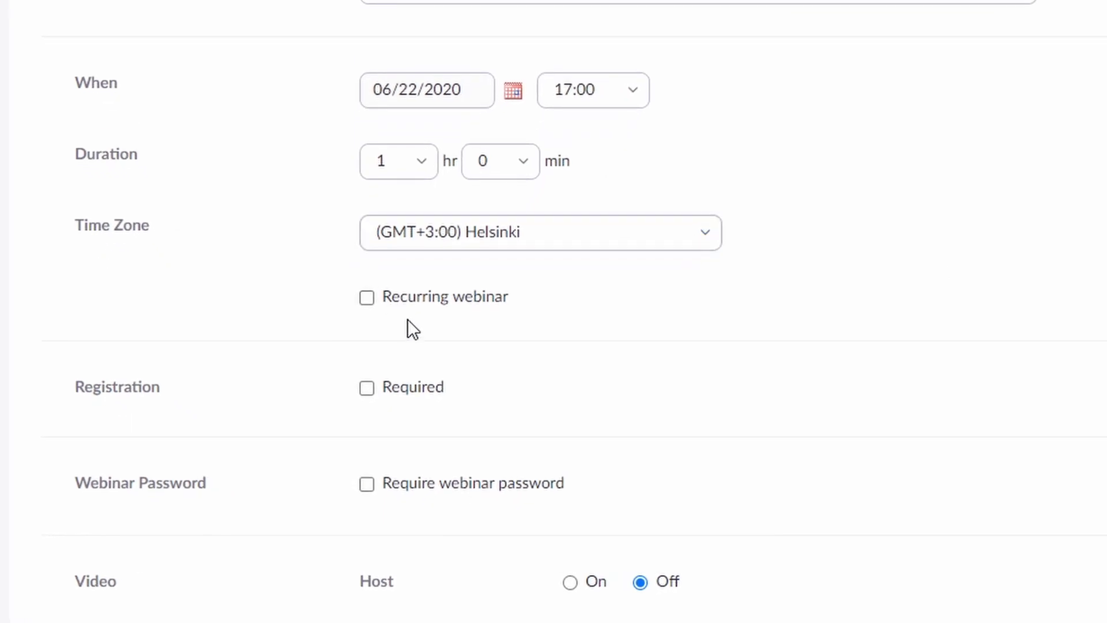
Step: Make the webinar recurring with a weekly recurrence, adding Friday to the days on which it occurs
{"action": "left_click", "coordinate": [422, 303]}
{"action": "left_click", "coordinate": [710, 372]}
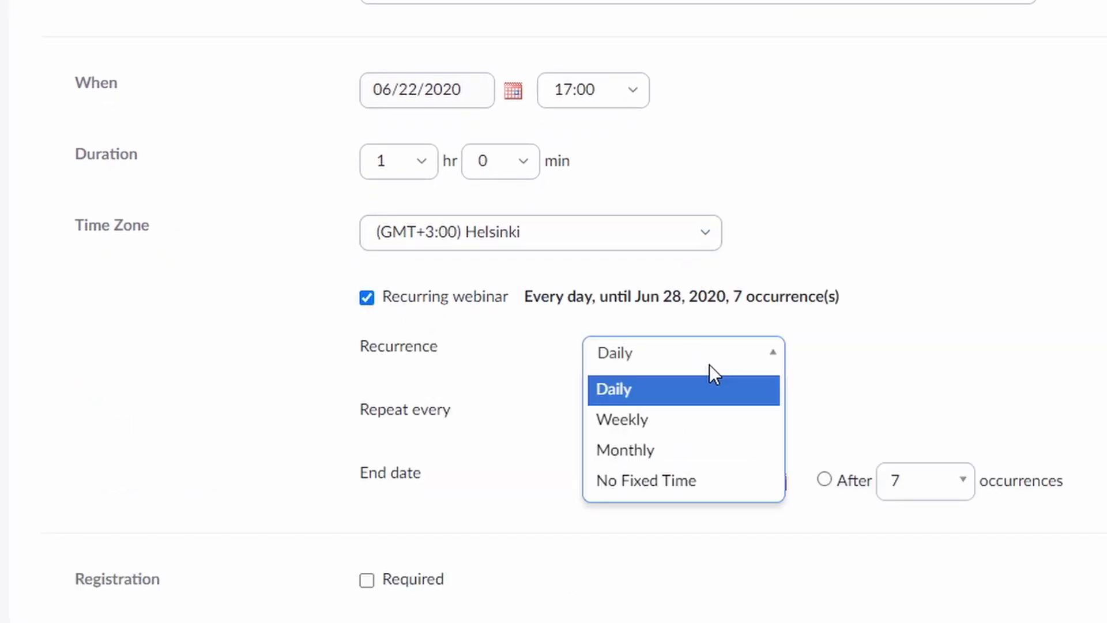
{"action": "left_click", "coordinate": [715, 426]}
{"action": "left_click", "coordinate": [949, 477]}
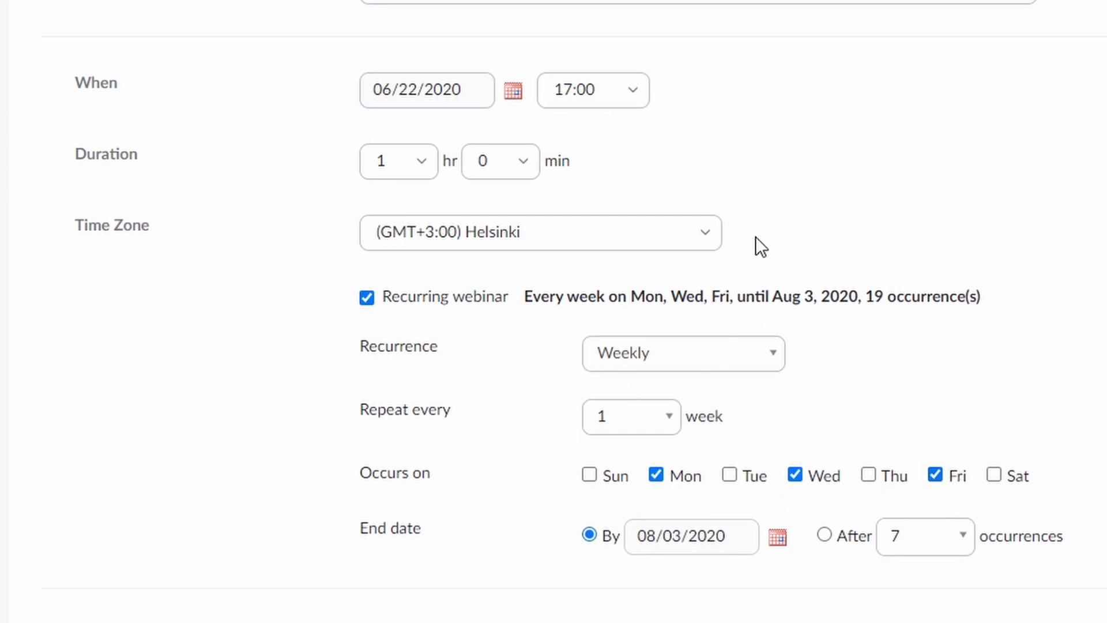
Step: Set host and panelist video to On, and adjust the webinar options so automatic recording is stored in the cloud
{"action": "scroll", "coordinate": [730, 379], "scroll_direction": "down", "scroll_amount": 5}
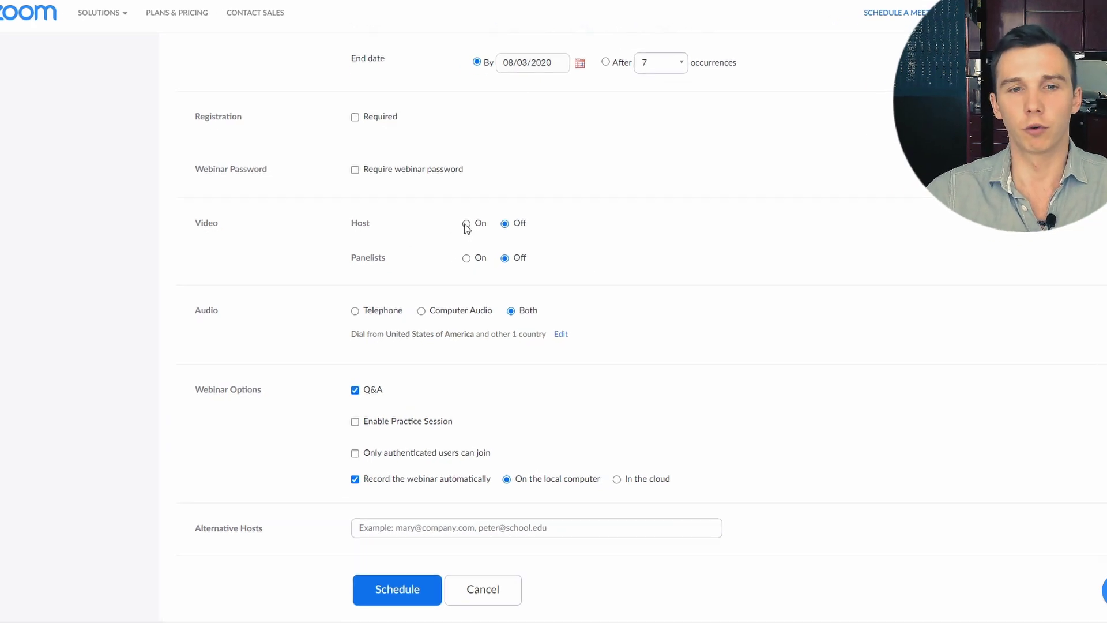
{"action": "left_click", "coordinate": [466, 224]}
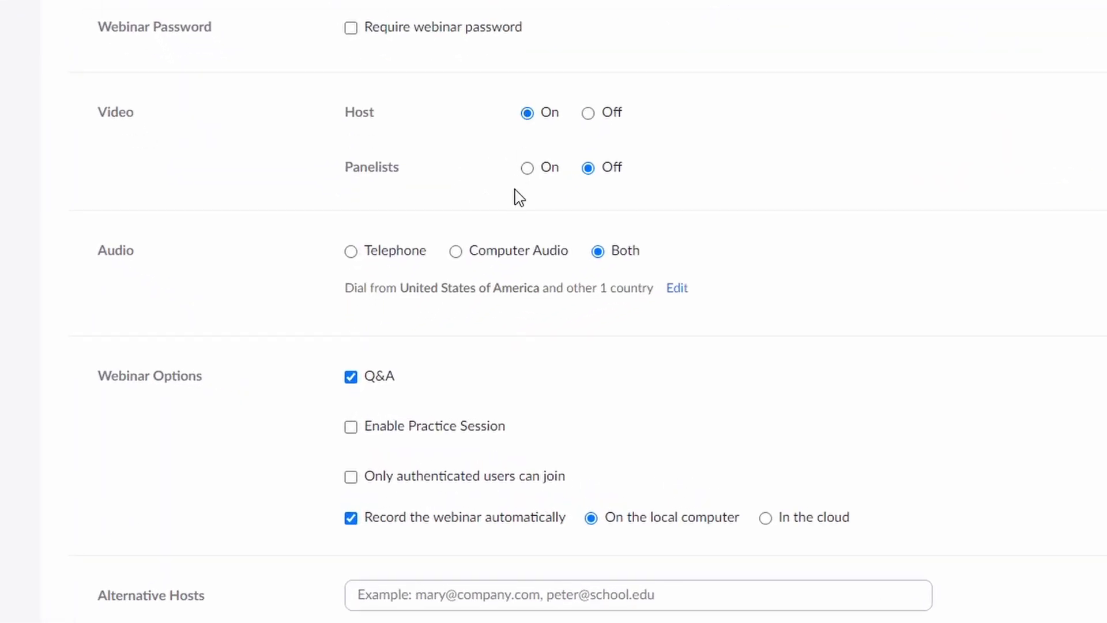
{"action": "left_click", "coordinate": [527, 168]}
{"action": "left_click", "coordinate": [350, 376]}
{"action": "left_click", "coordinate": [780, 521]}
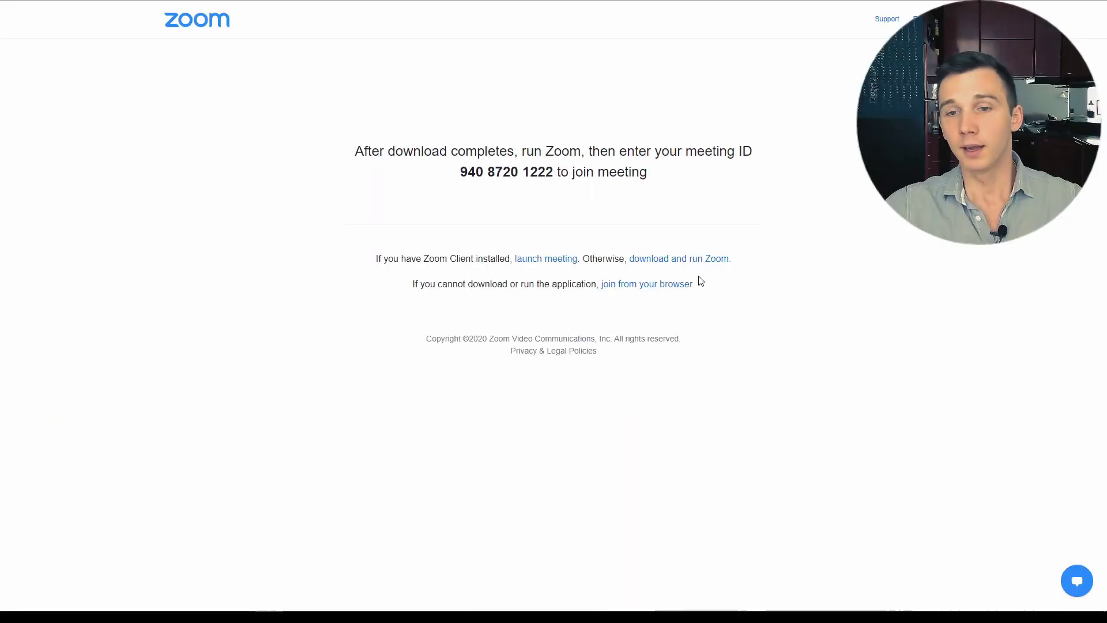
Step: Download the Zoom launcher from the meeting join page and run the downloaded file
{"action": "left_click", "coordinate": [700, 258]}
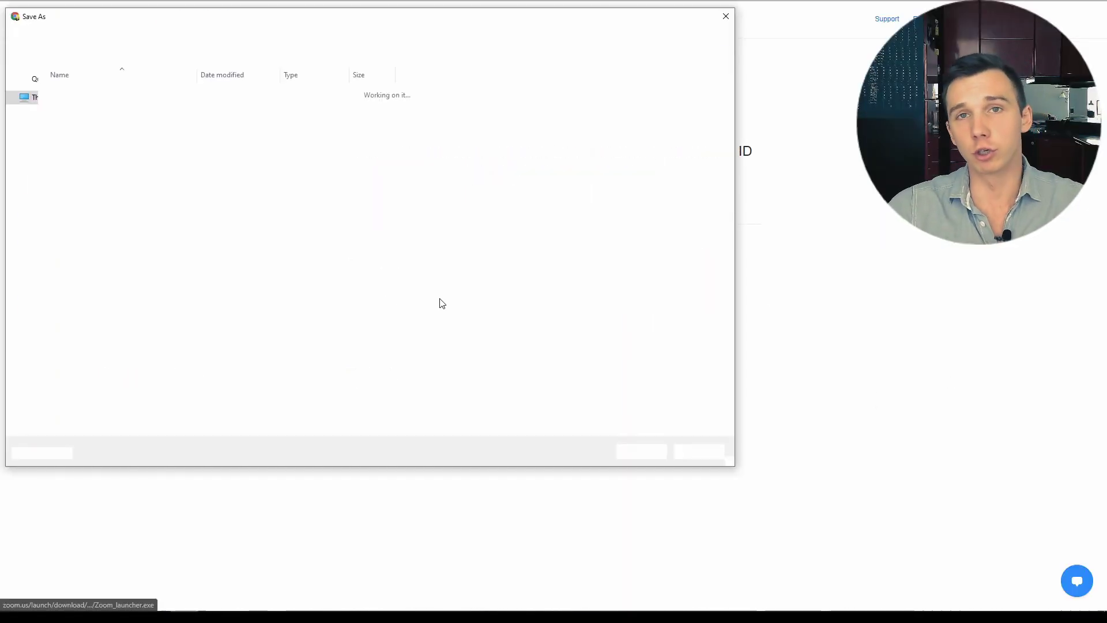
{"action": "left_click", "coordinate": [637, 456]}
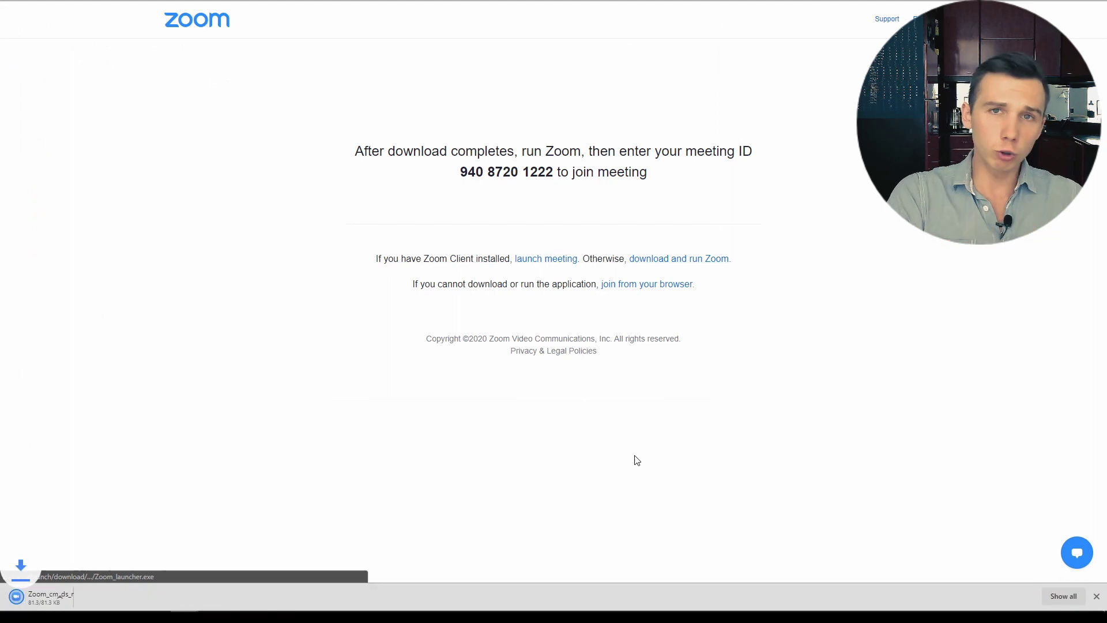
{"action": "left_click", "coordinate": [41, 593]}
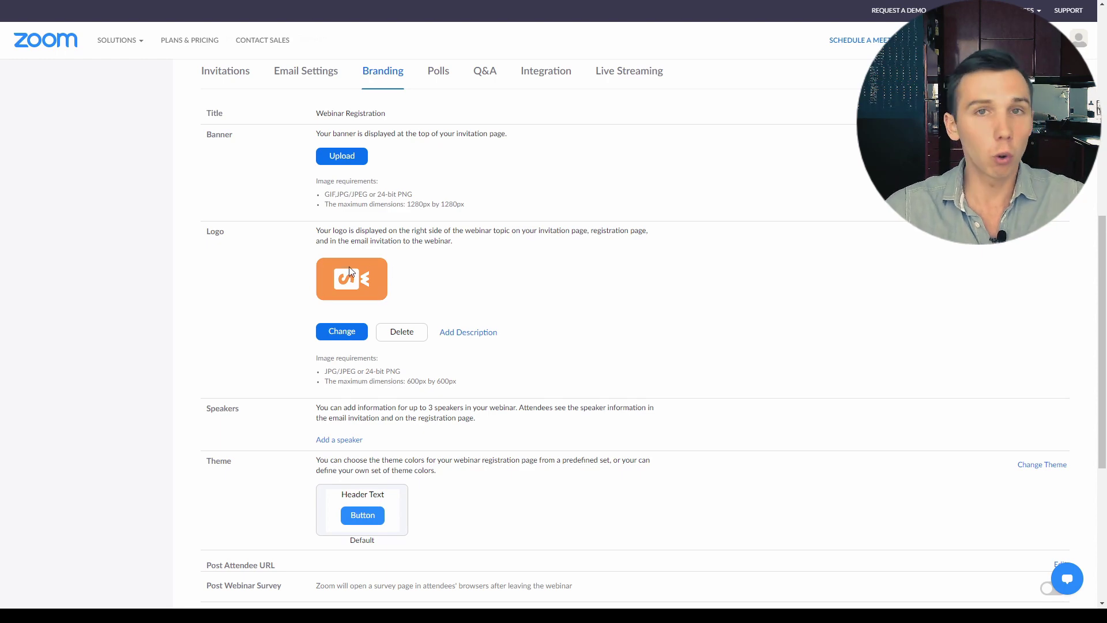
Step: Change the webinar registration page theme to Green and save it
{"action": "left_click", "coordinate": [1047, 466]}
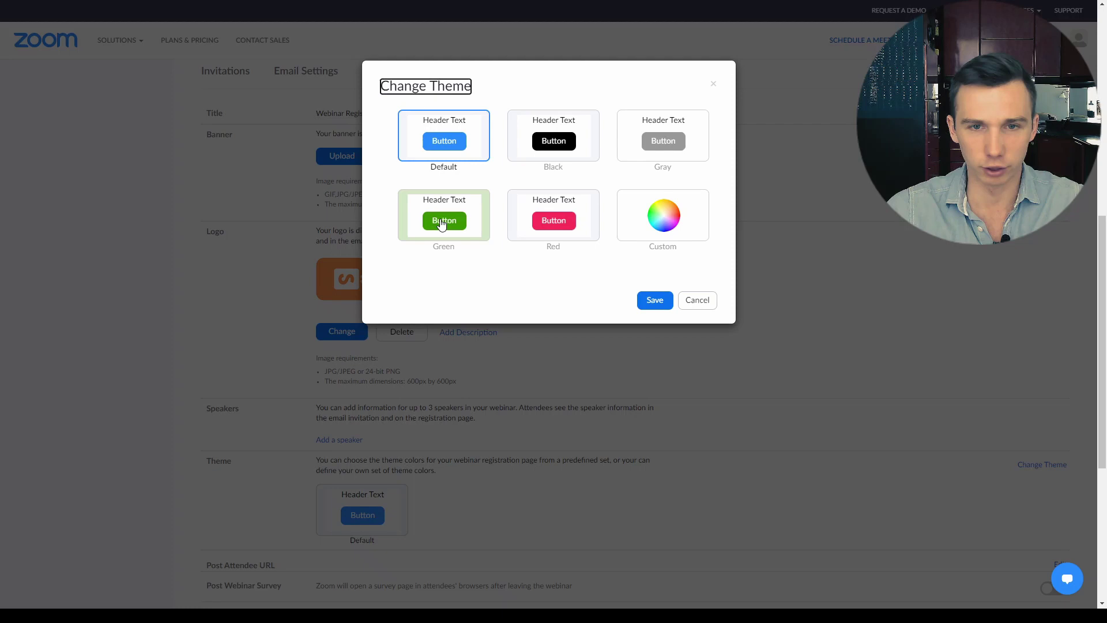
{"action": "left_click", "coordinate": [443, 224]}
{"action": "left_click", "coordinate": [652, 300]}
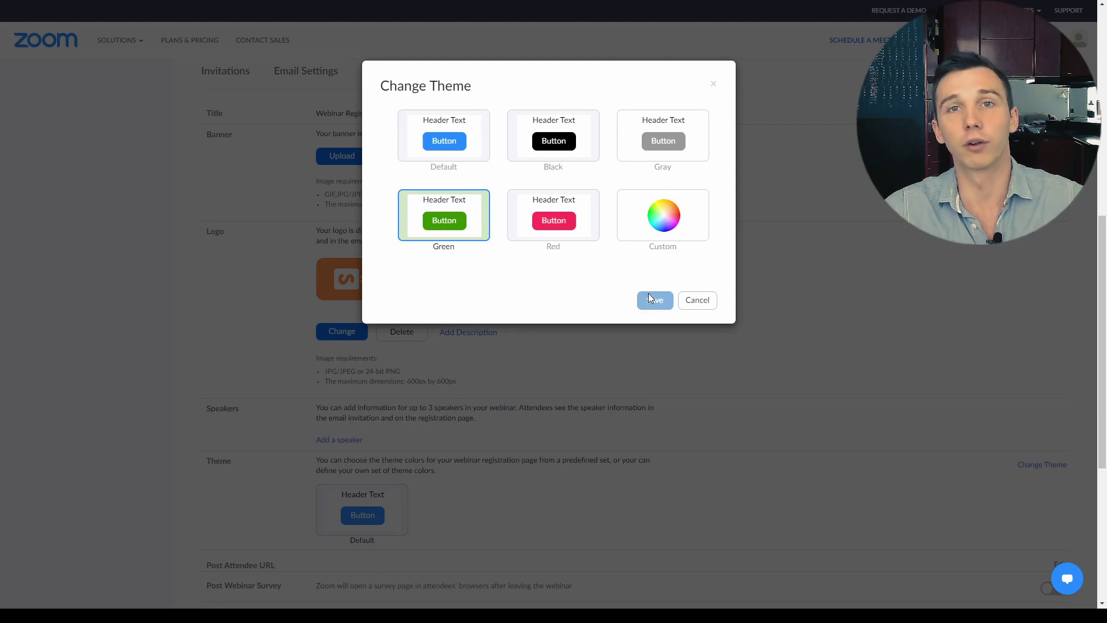
Step: Enable the post-webinar survey and open its survey URL for entry
{"action": "scroll", "coordinate": [1055, 512], "scroll_direction": "down", "scroll_amount": 2}
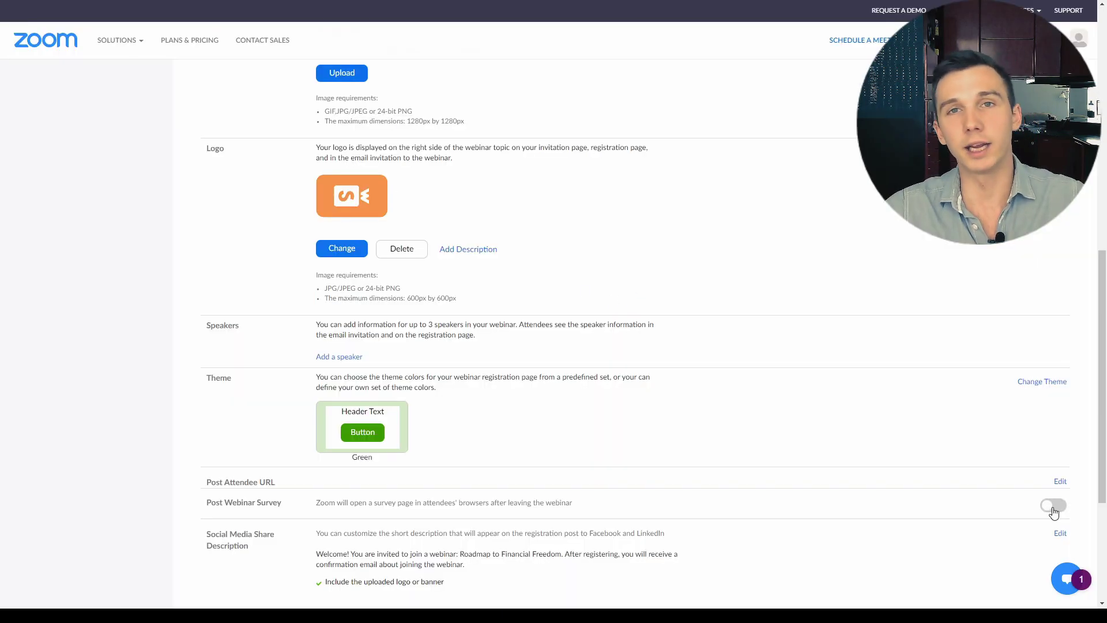
{"action": "left_click", "coordinate": [1054, 506]}
{"action": "scroll", "coordinate": [719, 396], "scroll_direction": "down", "scroll_amount": 3}
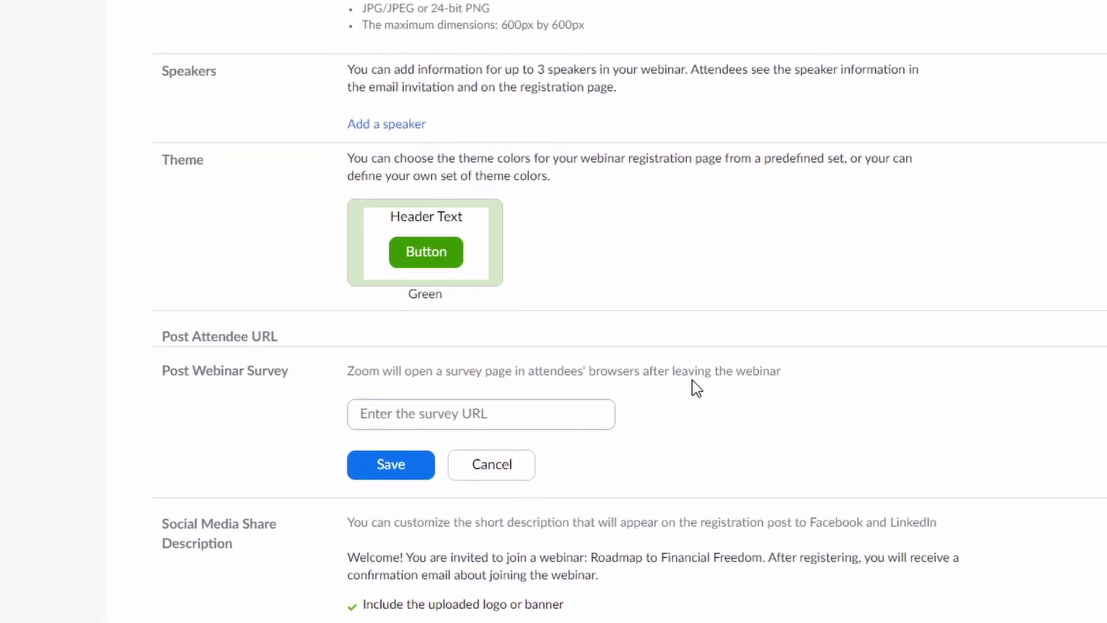
{"action": "left_click", "coordinate": [513, 414]}
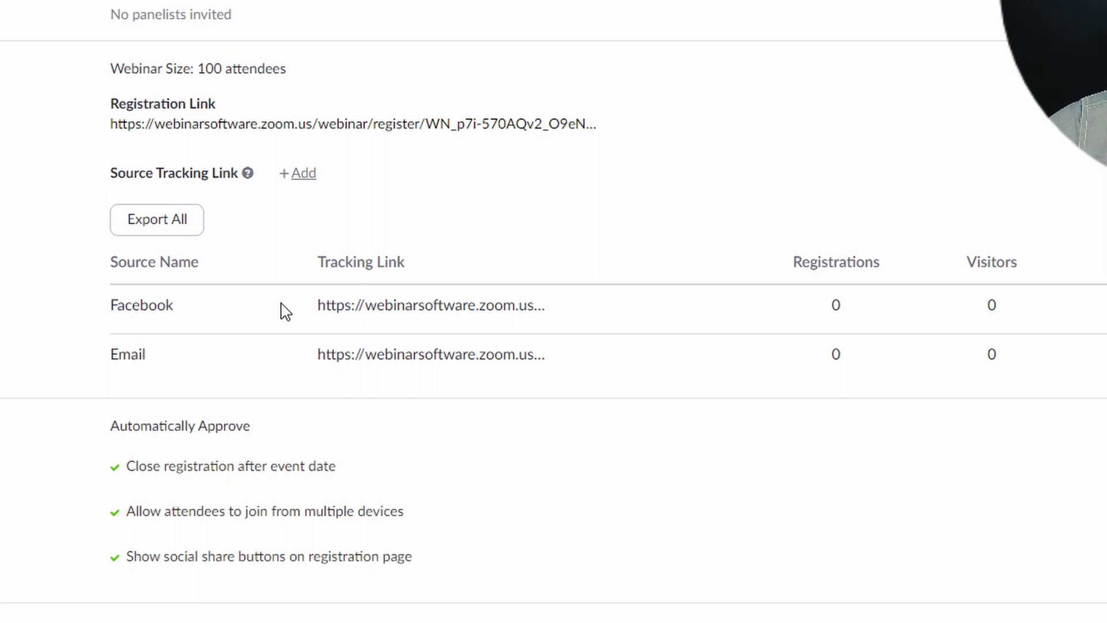
{"action": "mouse_move", "coordinate": [391, 326]}
{"action": "mouse_move", "coordinate": [116, 370]}
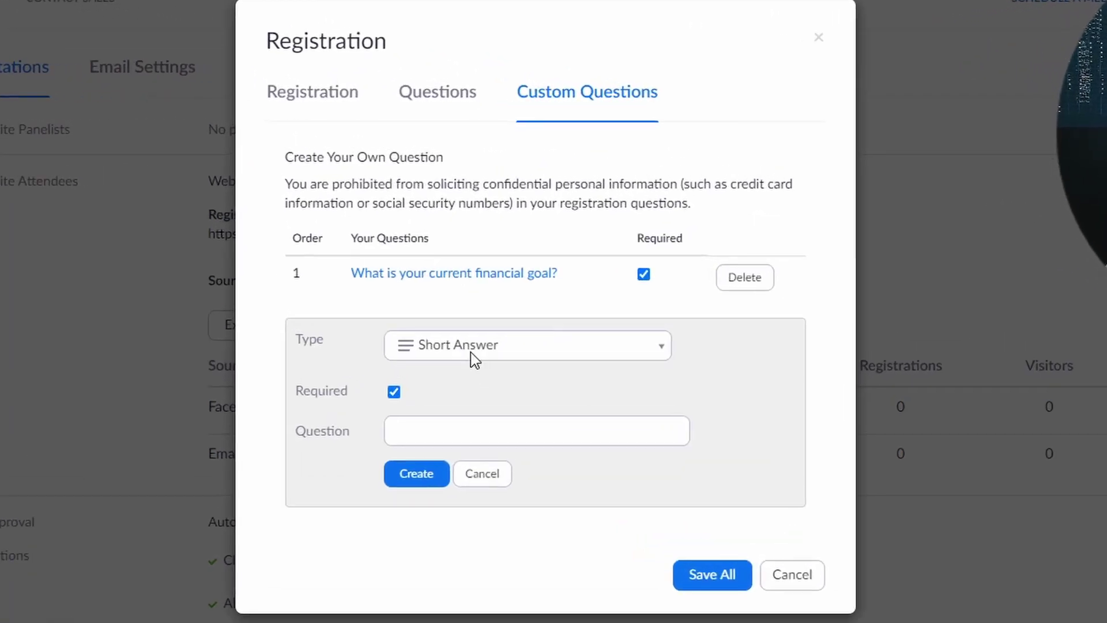
Step: Set the type of the new custom registration question to Multiple answers
{"action": "left_click", "coordinate": [503, 254]}
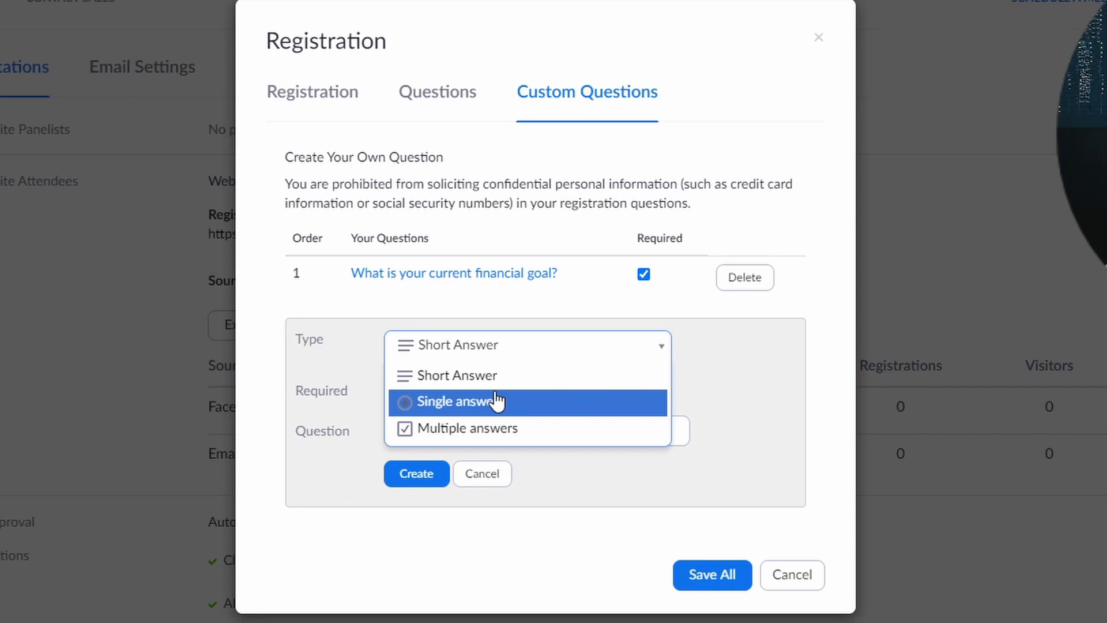
{"action": "left_click", "coordinate": [478, 428]}
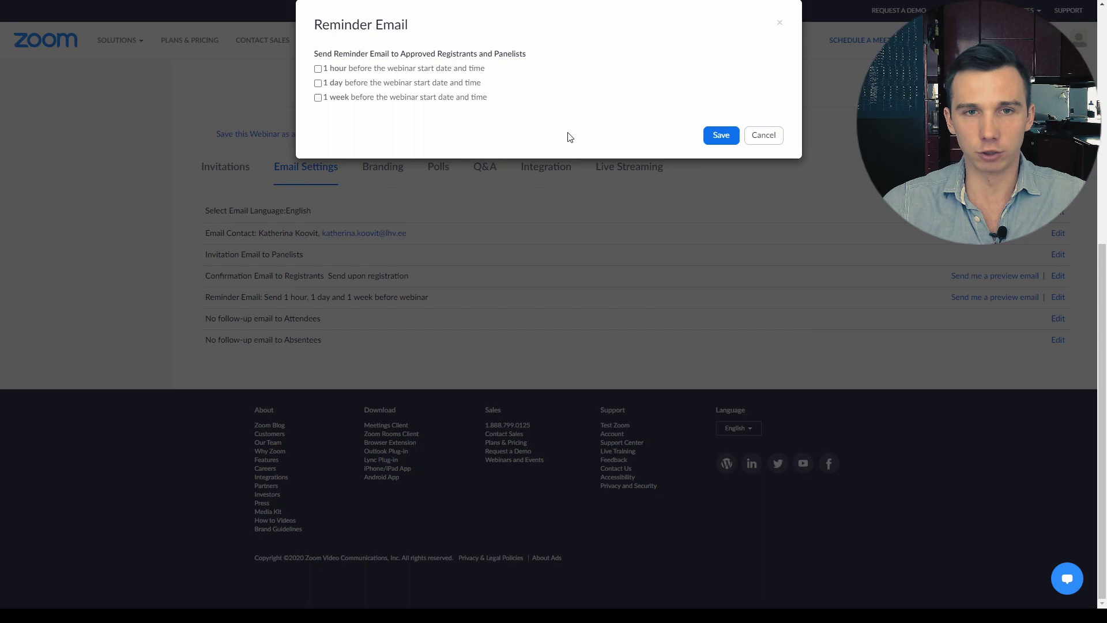
Step: Enable reminder emails 1 hour, 1 day and 1 week before the webinar, and open the additional body text for editing
{"action": "left_click", "coordinate": [332, 68]}
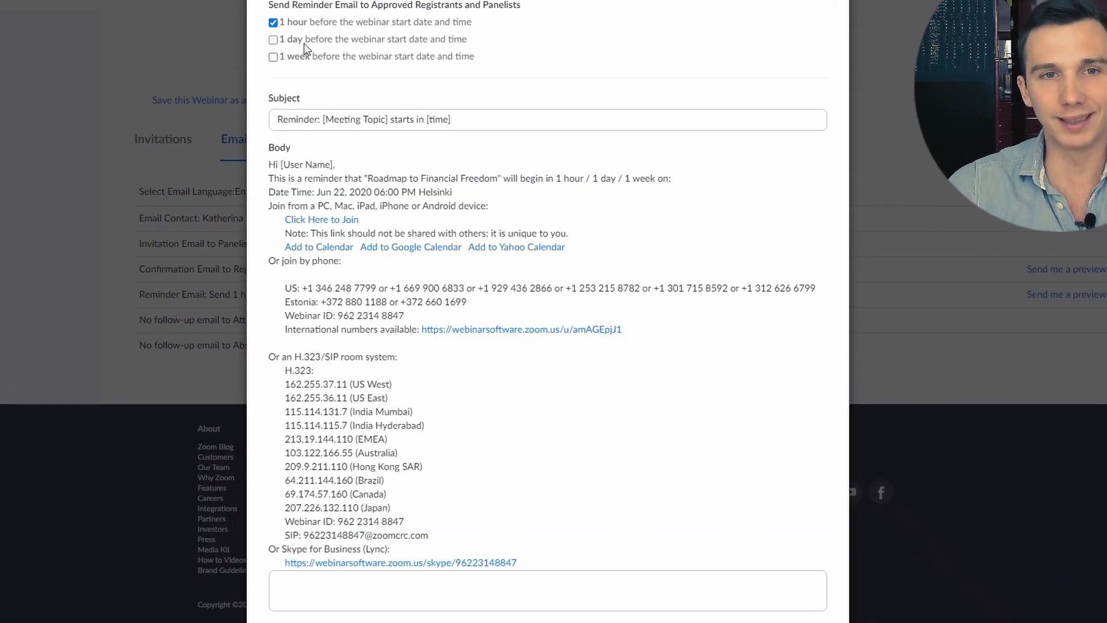
{"action": "left_click", "coordinate": [308, 58]}
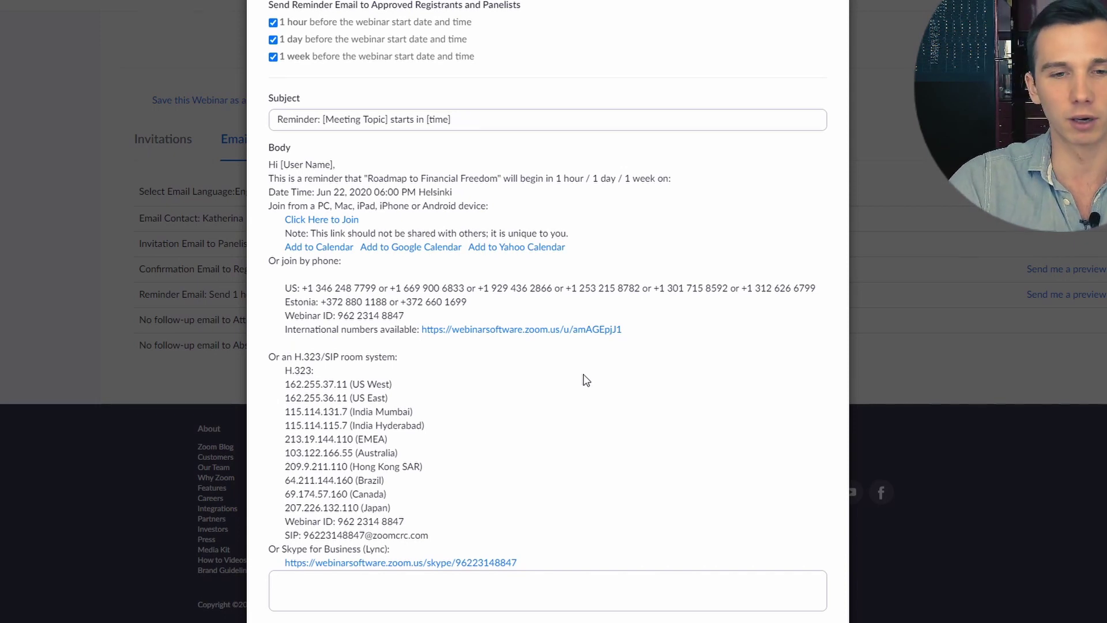
{"action": "left_click", "coordinate": [454, 595]}
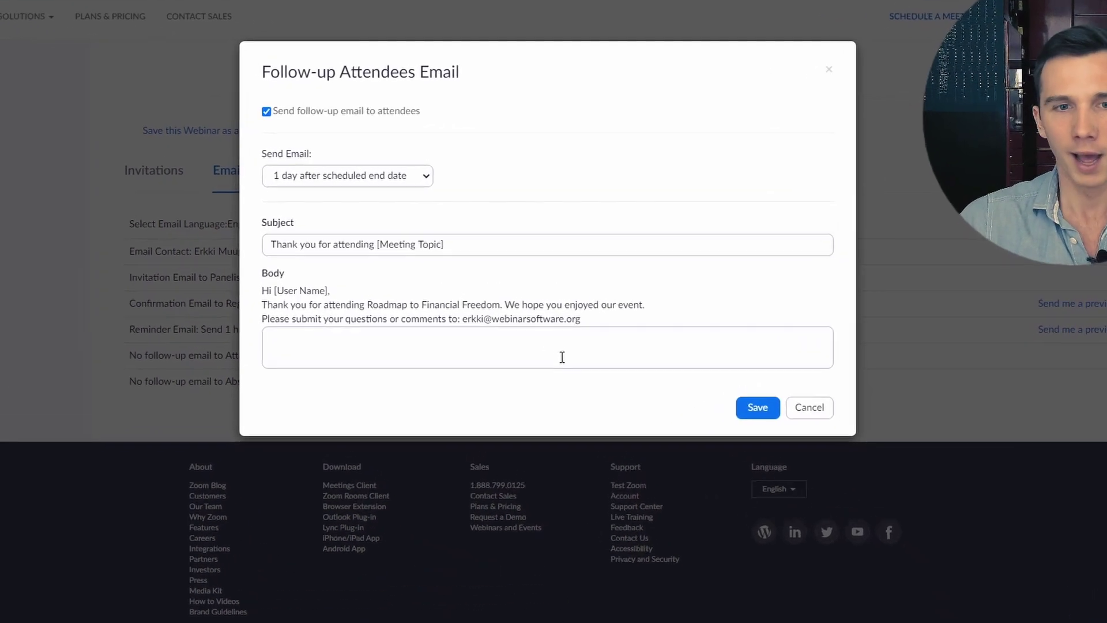
Step: Open the additional body text of the attendee follow-up email for editing, and leave the dialog without saving
{"action": "left_click", "coordinate": [562, 357]}
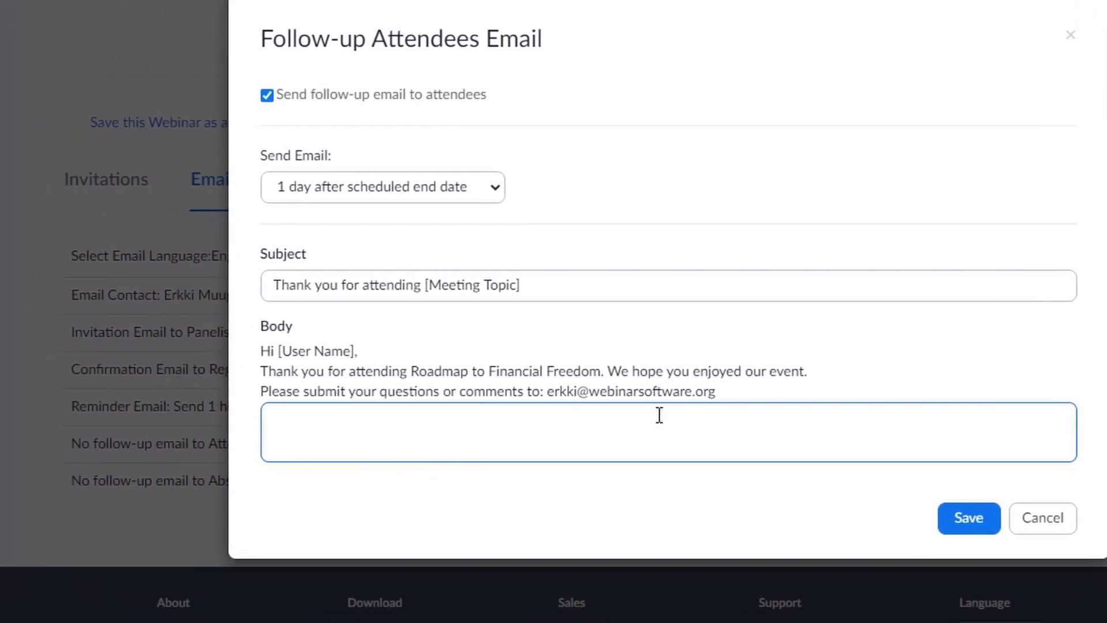
{"action": "left_click", "coordinate": [1055, 522]}
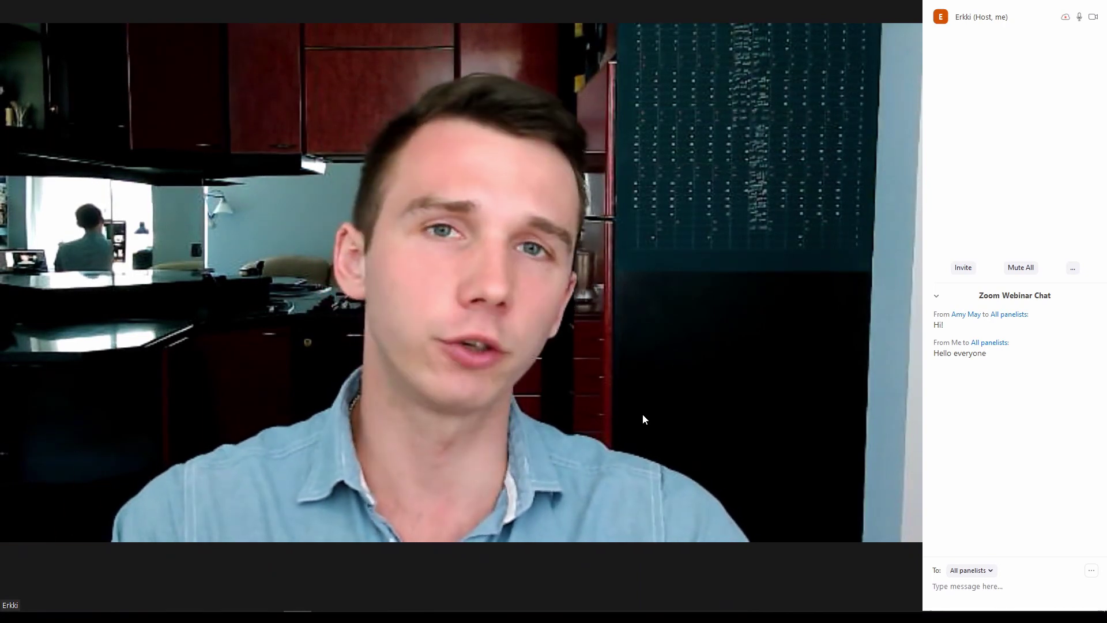
Step: Share the PowerPoint Slide Show window with the Roadmap to Financial Freedom presentation in the live webinar
{"action": "mouse_move", "coordinate": [652, 383]}
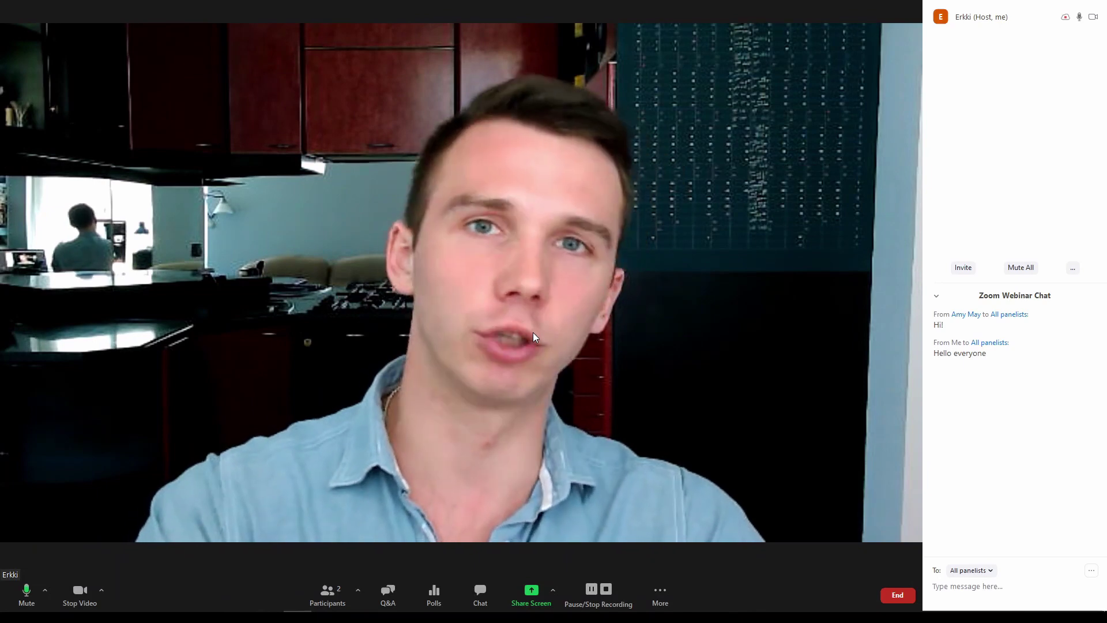
{"action": "left_click", "coordinate": [530, 590]}
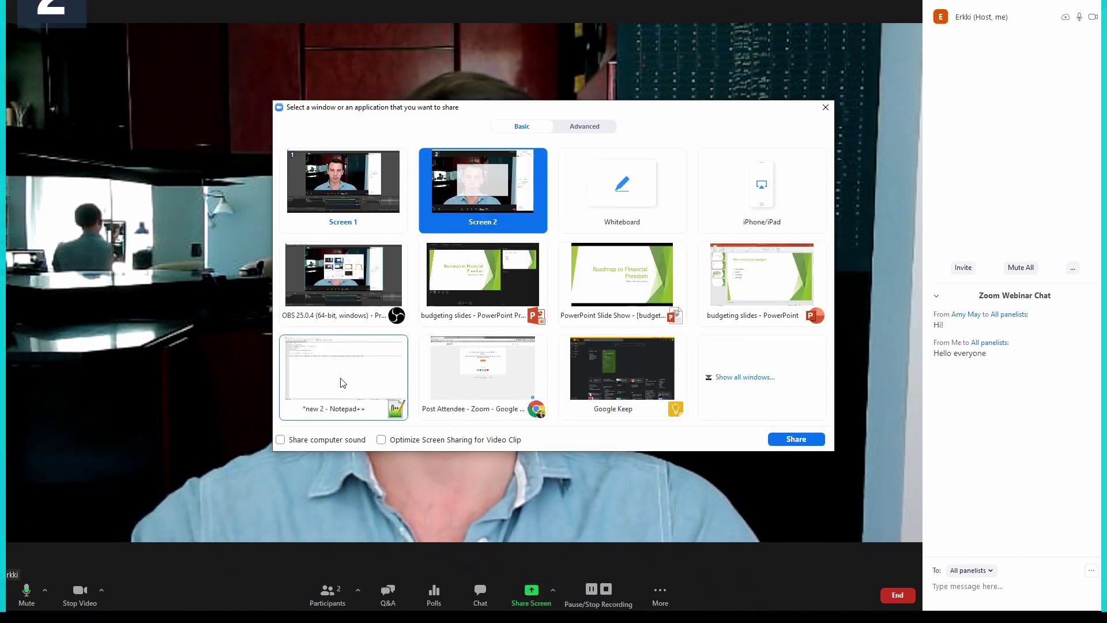
{"action": "left_click", "coordinate": [622, 274]}
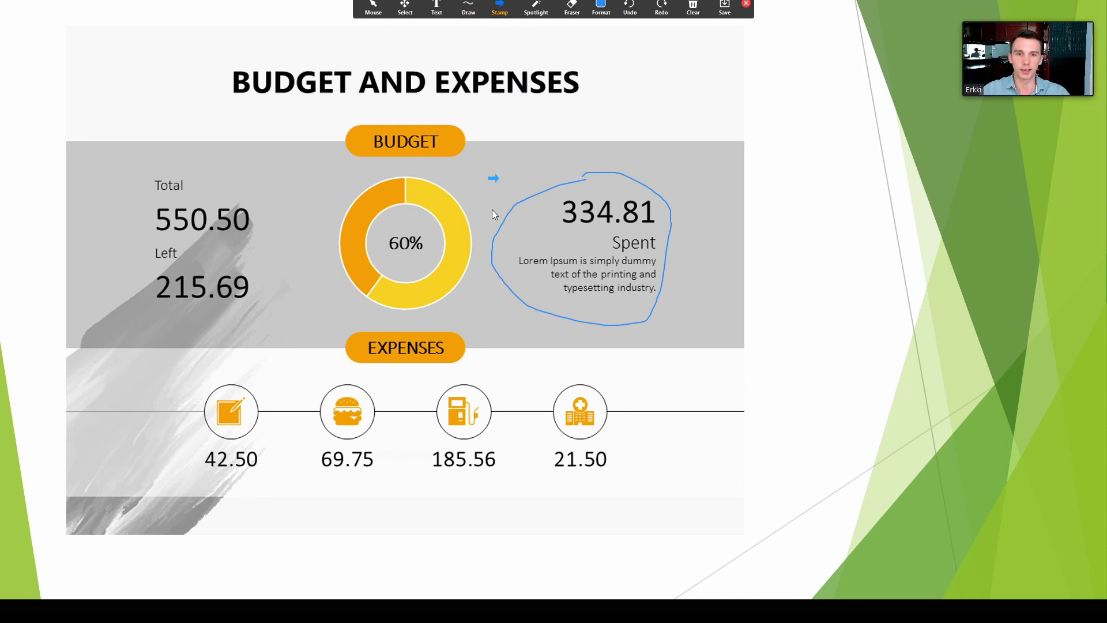
Step: Choose the outlined ellipse as the drawing shape for annotating the shared Budget and Expenses slide
{"action": "mouse_move", "coordinate": [468, 10]}
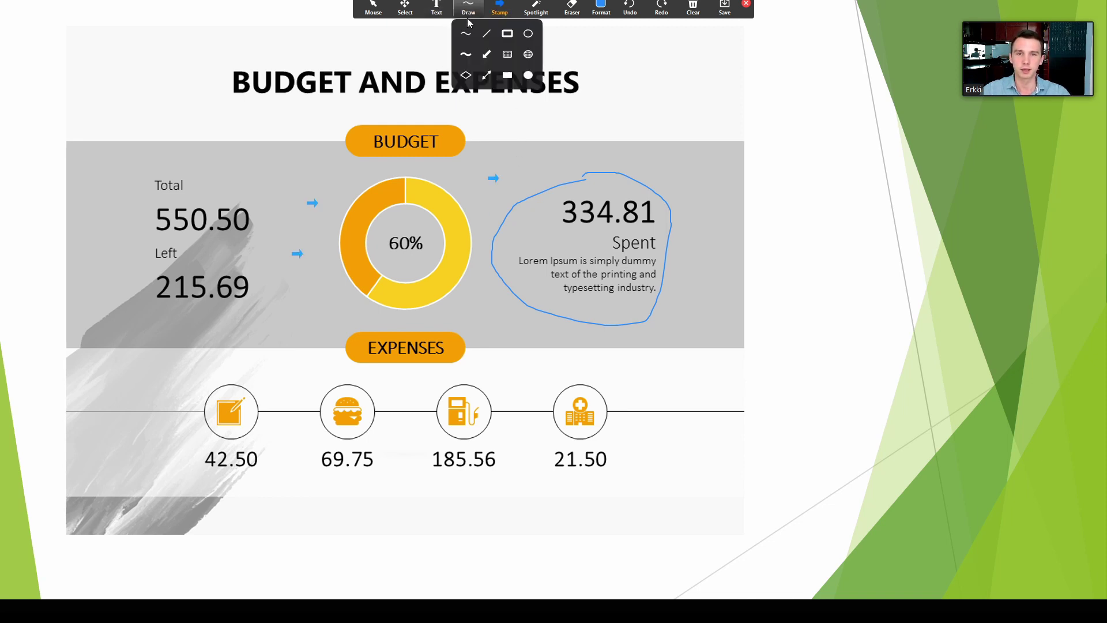
{"action": "left_click", "coordinate": [528, 40]}
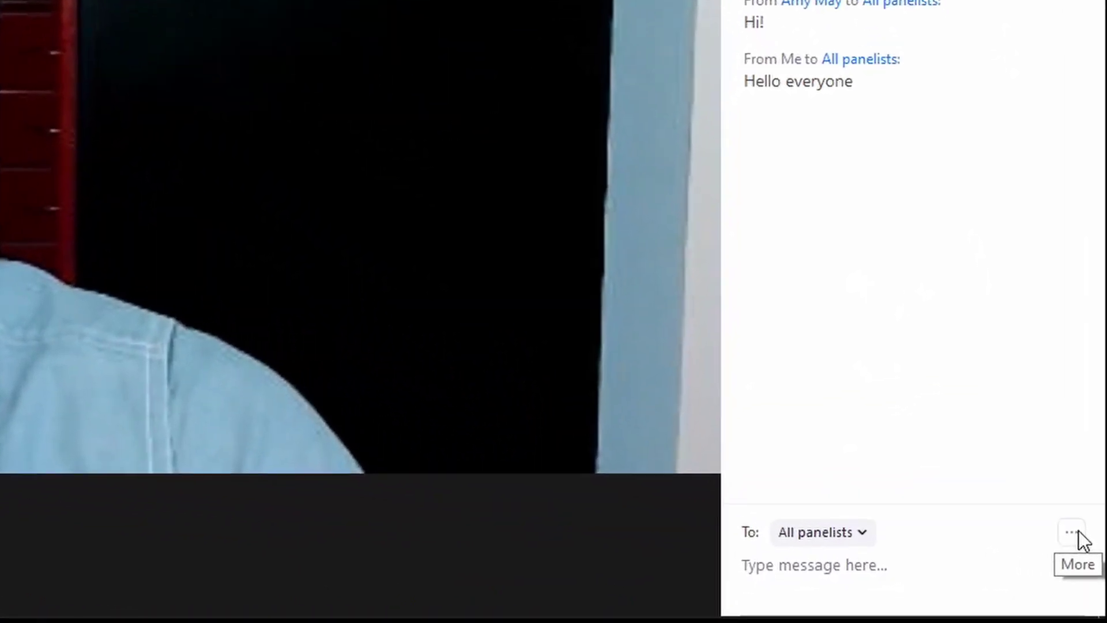
Step: Open the webinar chat options that control who attendees can chat with
{"action": "left_click", "coordinate": [1074, 534]}
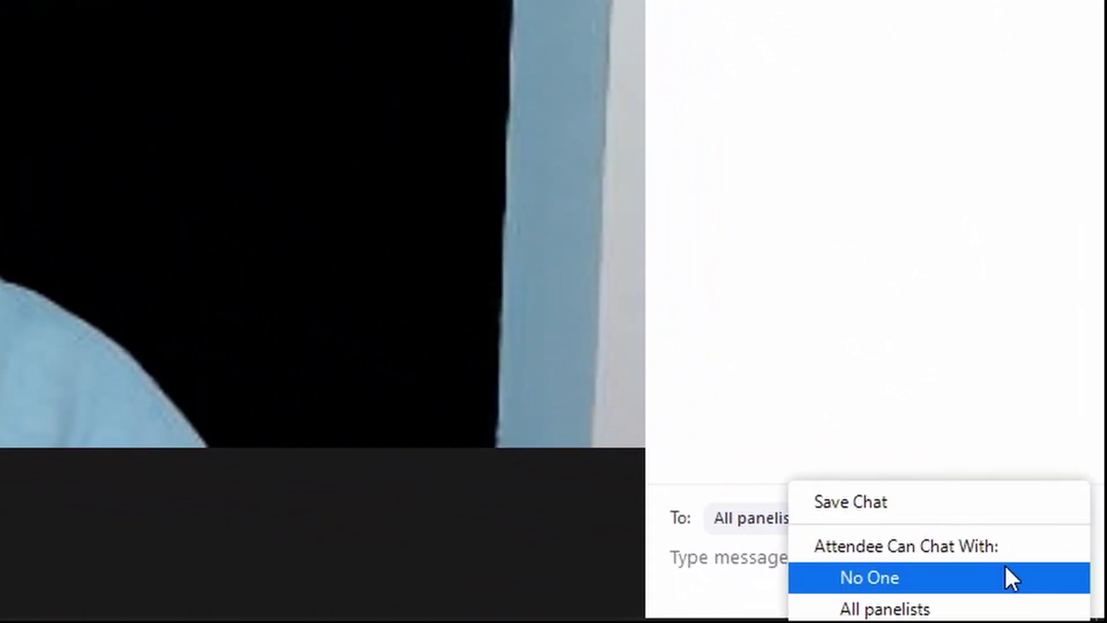
{"action": "left_click", "coordinate": [821, 295]}
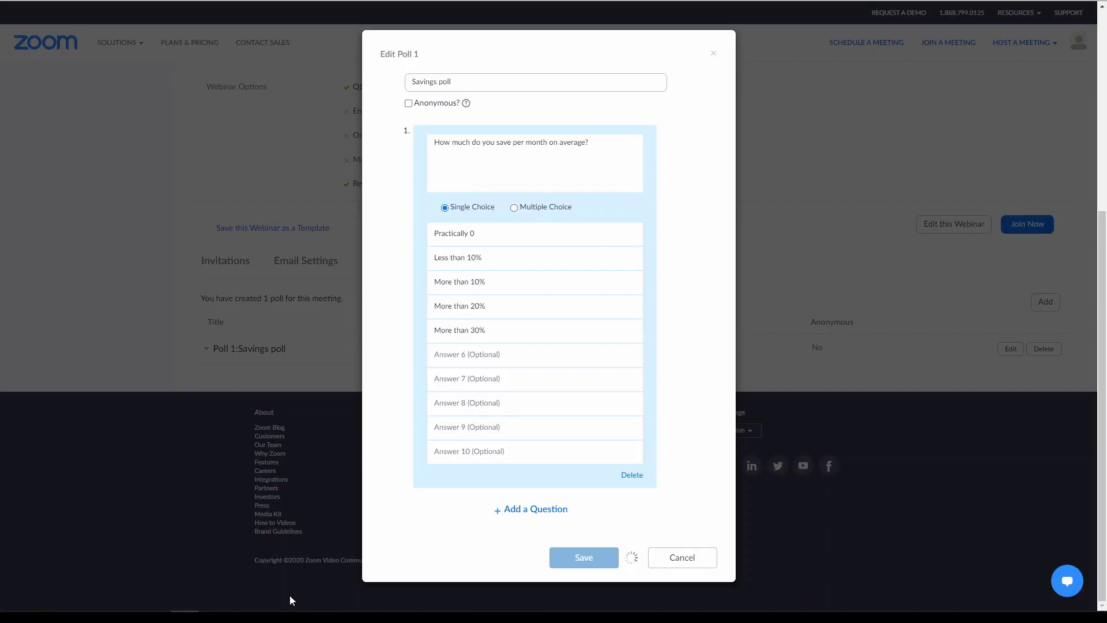
Step: In the live webinar, end the running Savings poll and share its results with the attendees
{"action": "mouse_move", "coordinate": [272, 616]}
{"action": "left_click", "coordinate": [332, 549]}
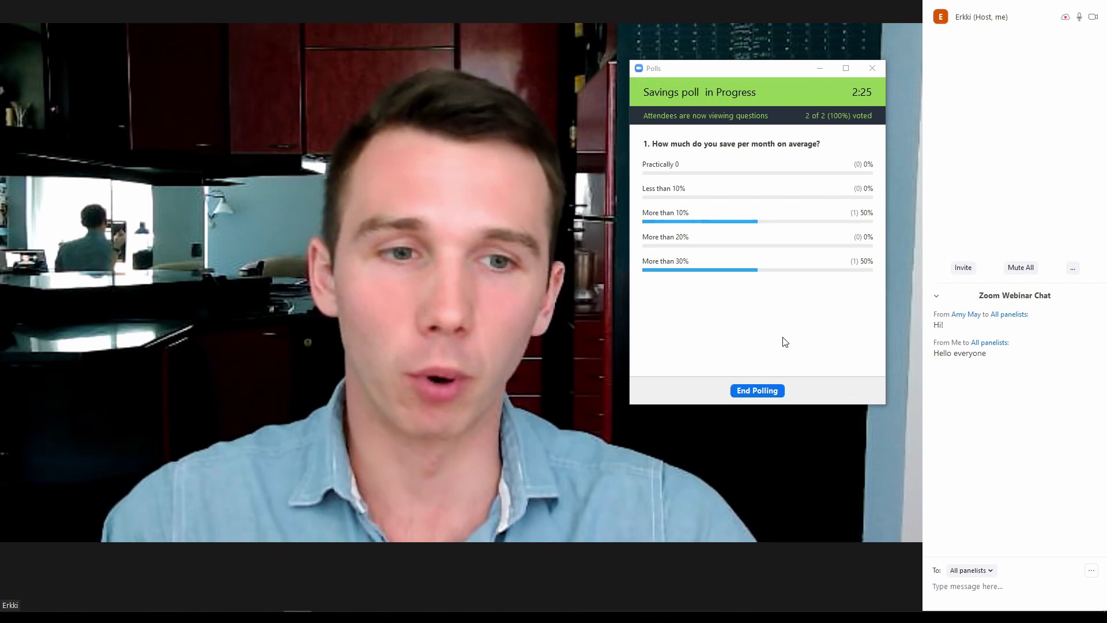
{"action": "left_click", "coordinate": [760, 393]}
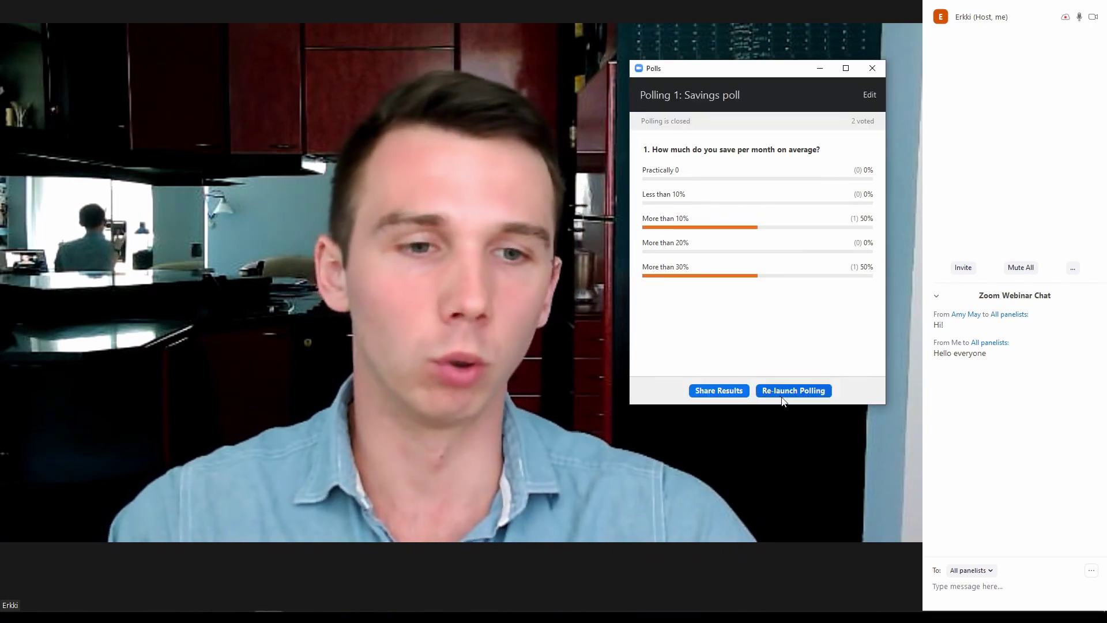
{"action": "left_click", "coordinate": [707, 395]}
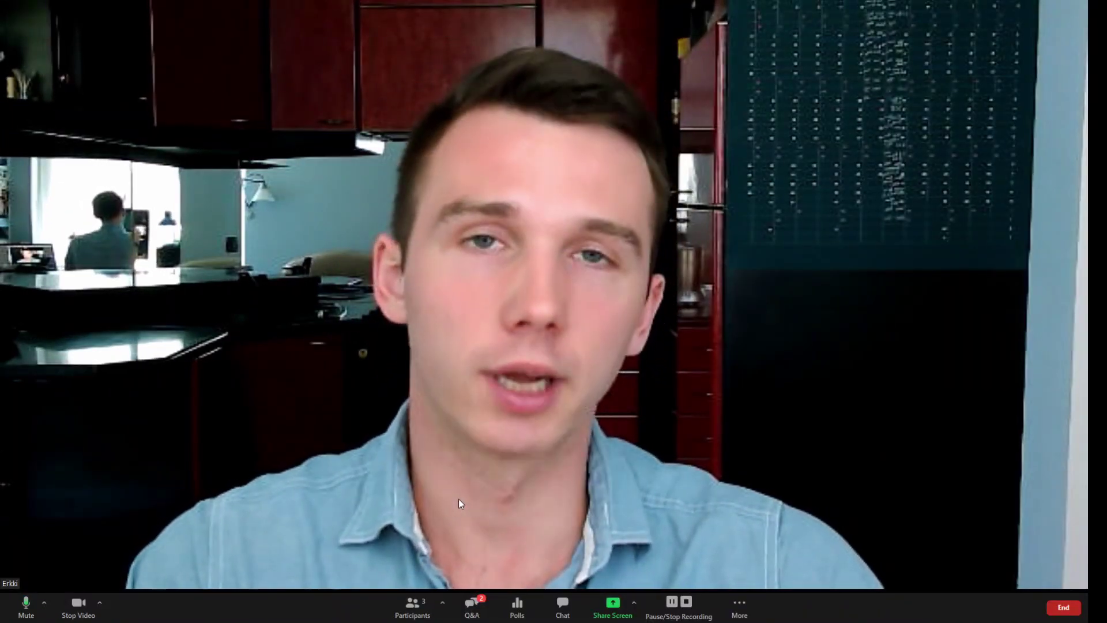
Step: Open the live webinar's questions and choose to answer live the question about how much money to save before investing
{"action": "left_click", "coordinate": [472, 595]}
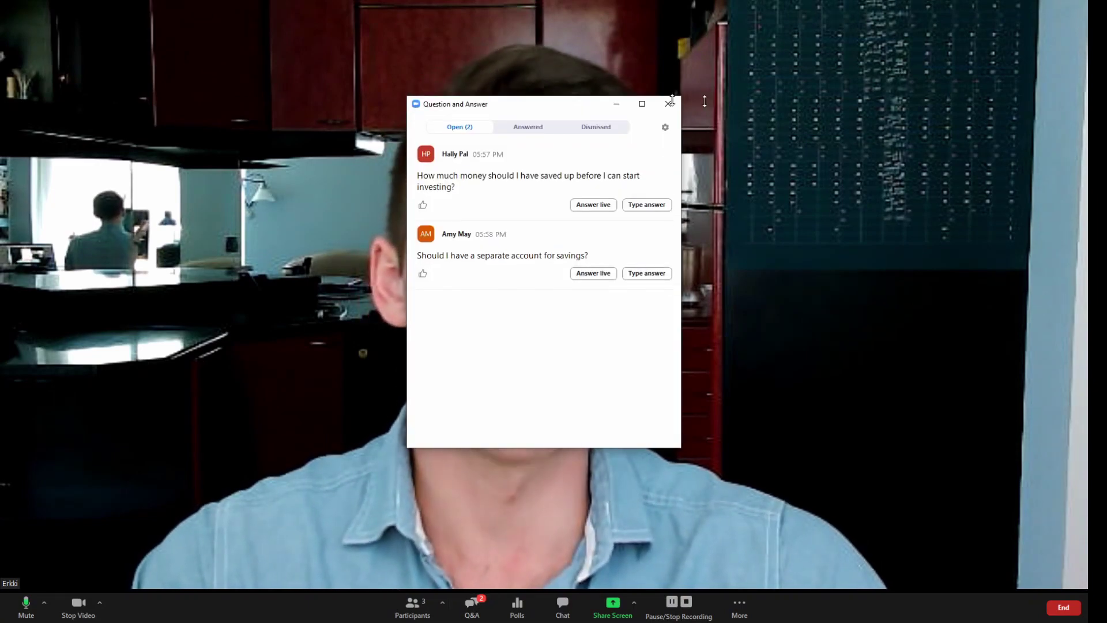
{"action": "left_click_drag", "start_coordinate": [556, 113], "coordinate": [892, 31]}
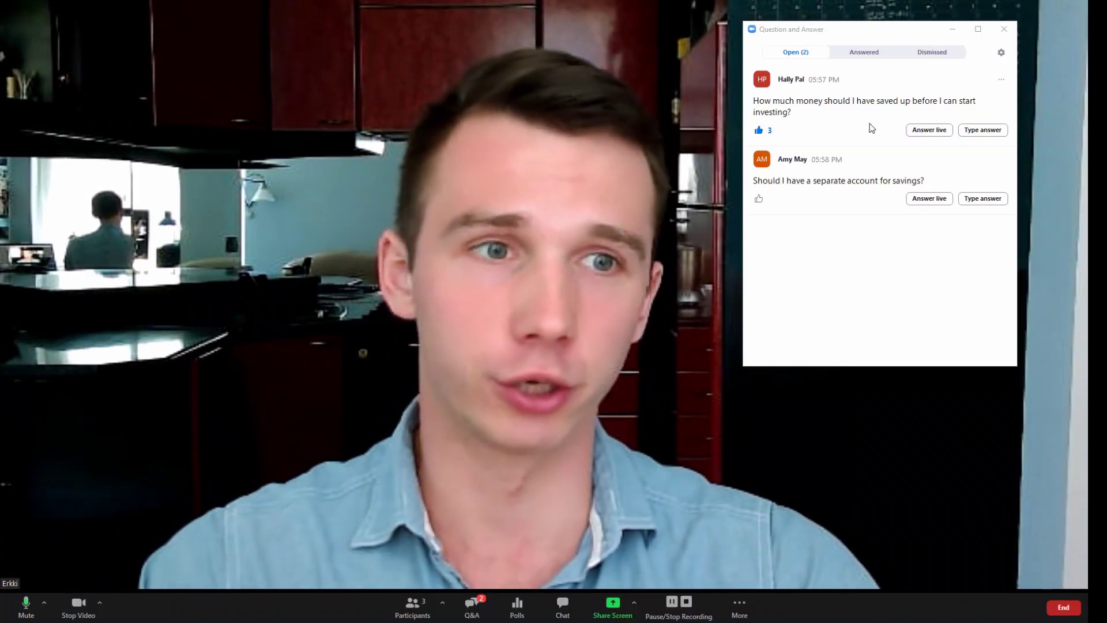
{"action": "left_click", "coordinate": [923, 130]}
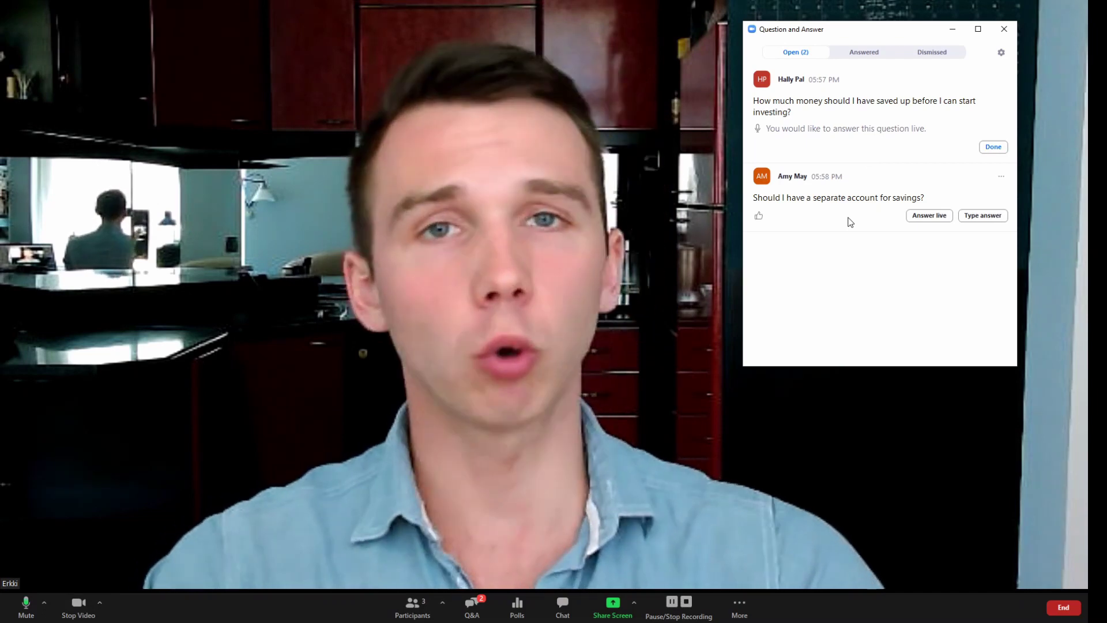
Step: Answer the question about a separate savings account in writing with "Yes, preferrably." and send the reply publicly
{"action": "left_click", "coordinate": [990, 217]}
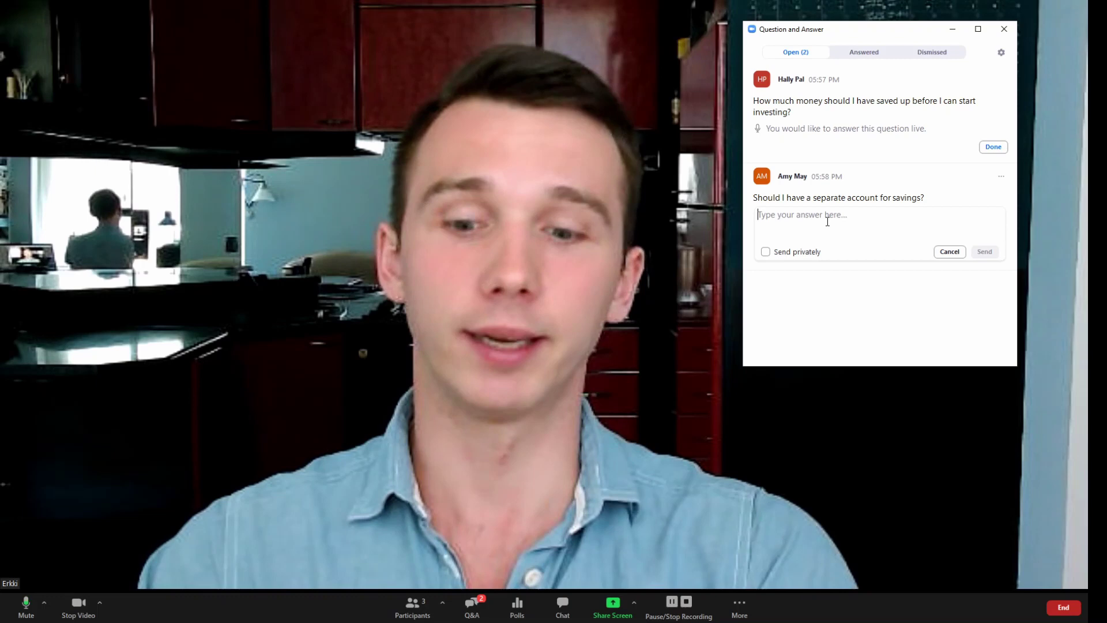
{"action": "type", "text": "Yes, preferrably."}
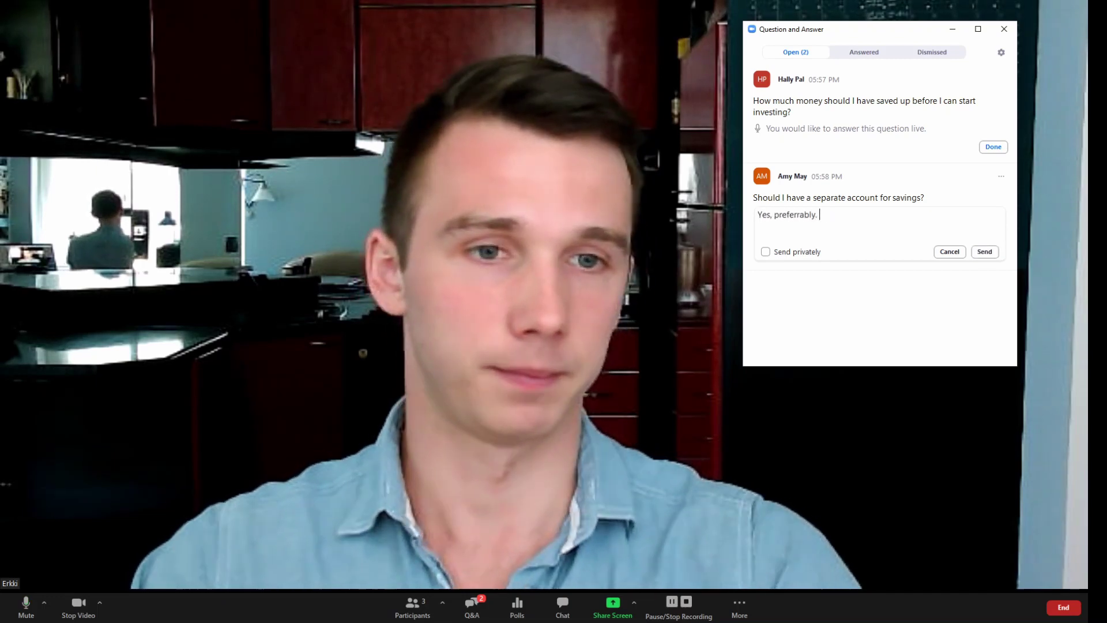
{"action": "left_click", "coordinate": [984, 252]}
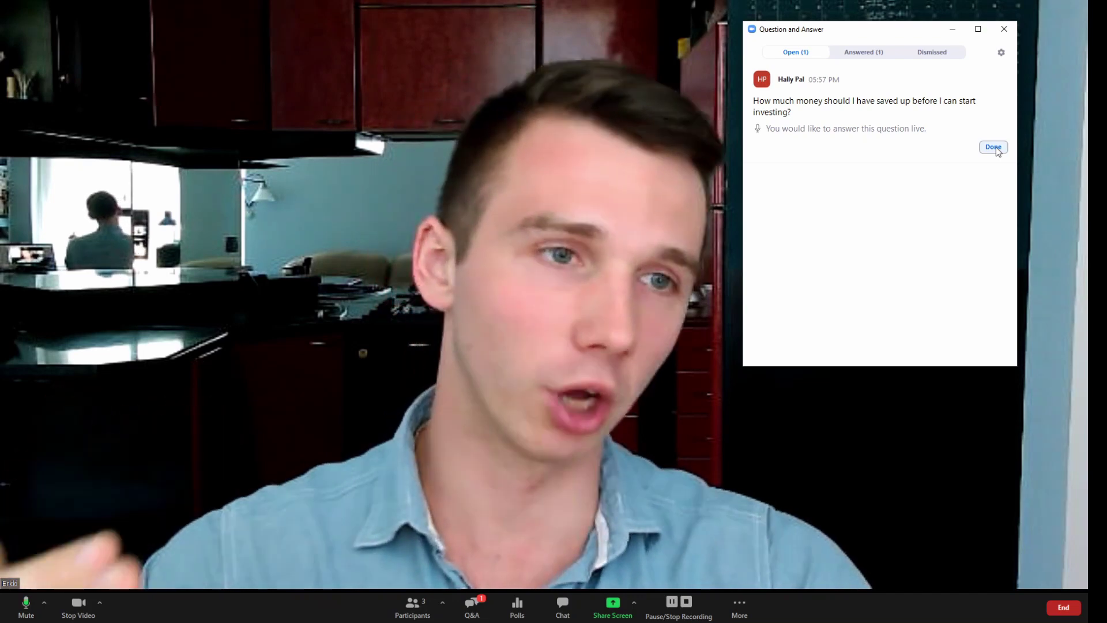
Step: Mark the investing question as answered live, and show the written reply among the answered questions
{"action": "left_click", "coordinate": [996, 150]}
{"action": "left_click", "coordinate": [864, 53]}
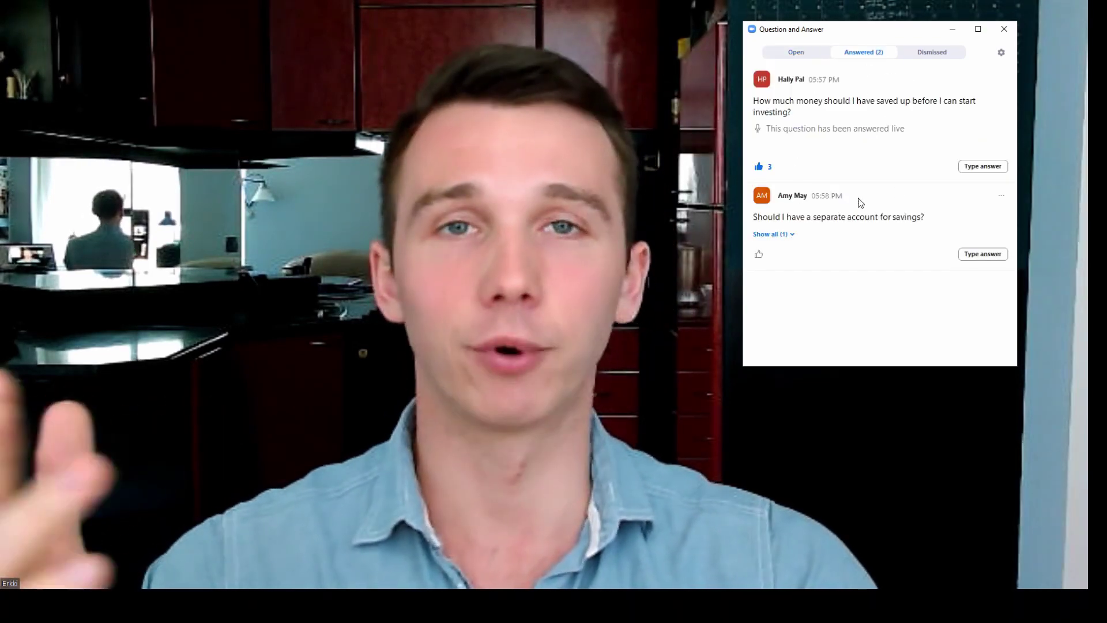
{"action": "left_click", "coordinate": [774, 234]}
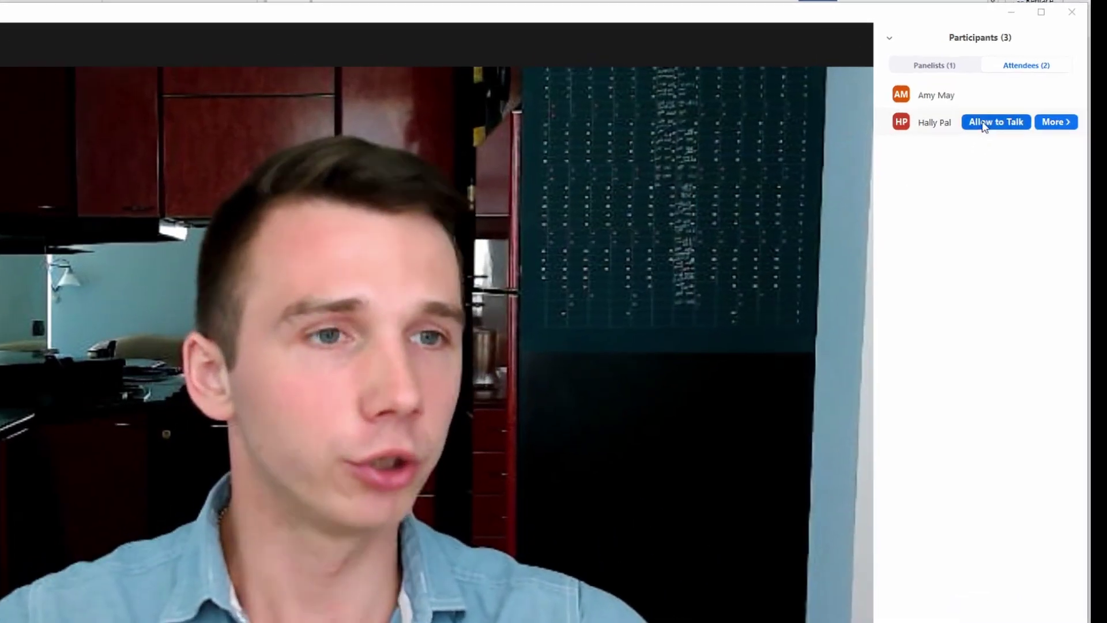
Step: Allow the first attendee in the webinar's attendee list to talk
{"action": "mouse_move", "coordinate": [1005, 80]}
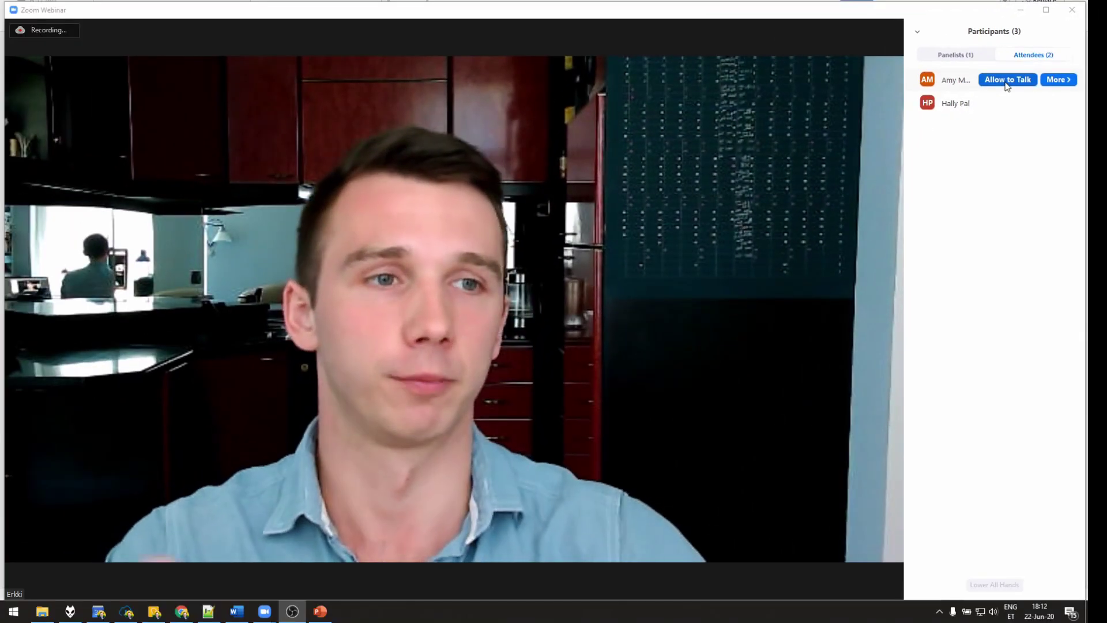
{"action": "left_click", "coordinate": [1007, 84]}
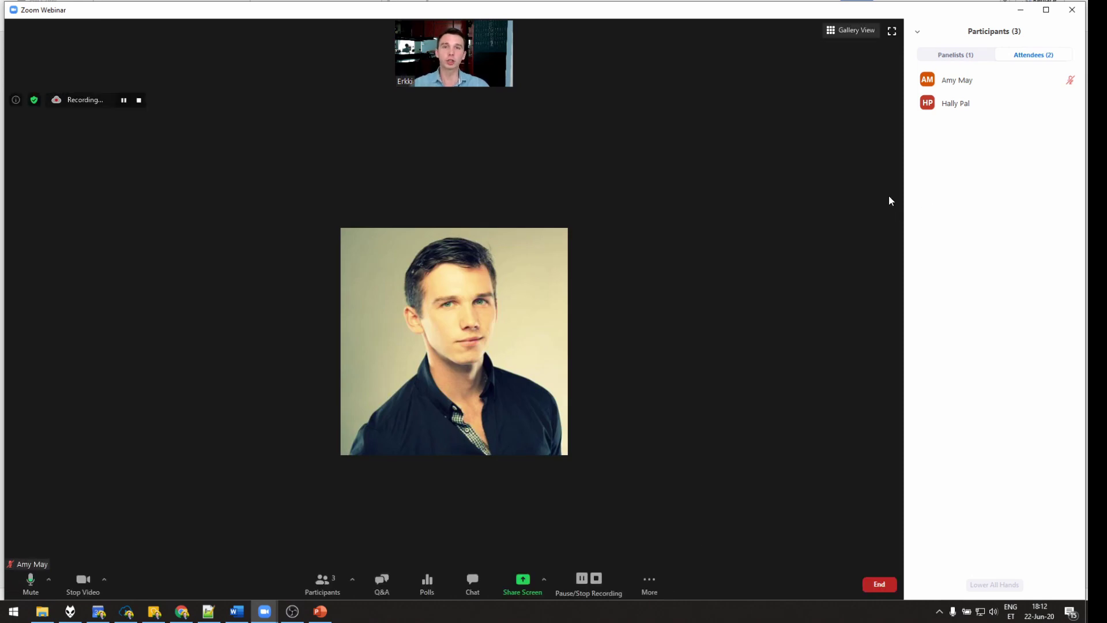
{"action": "mouse_move", "coordinate": [999, 87]}
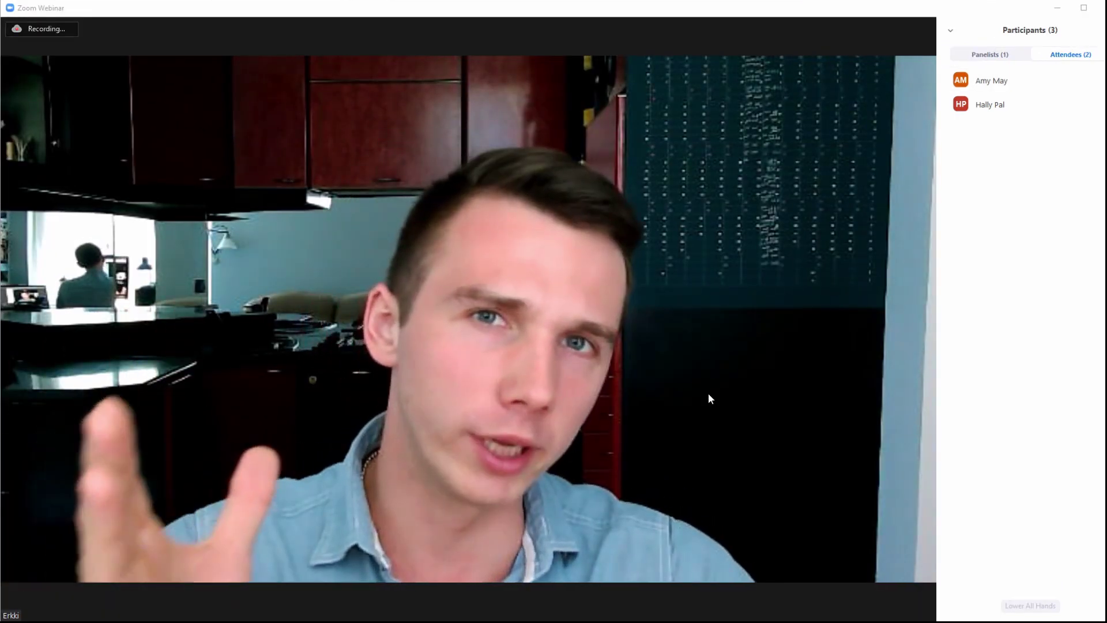
{"action": "mouse_move", "coordinate": [675, 420]}
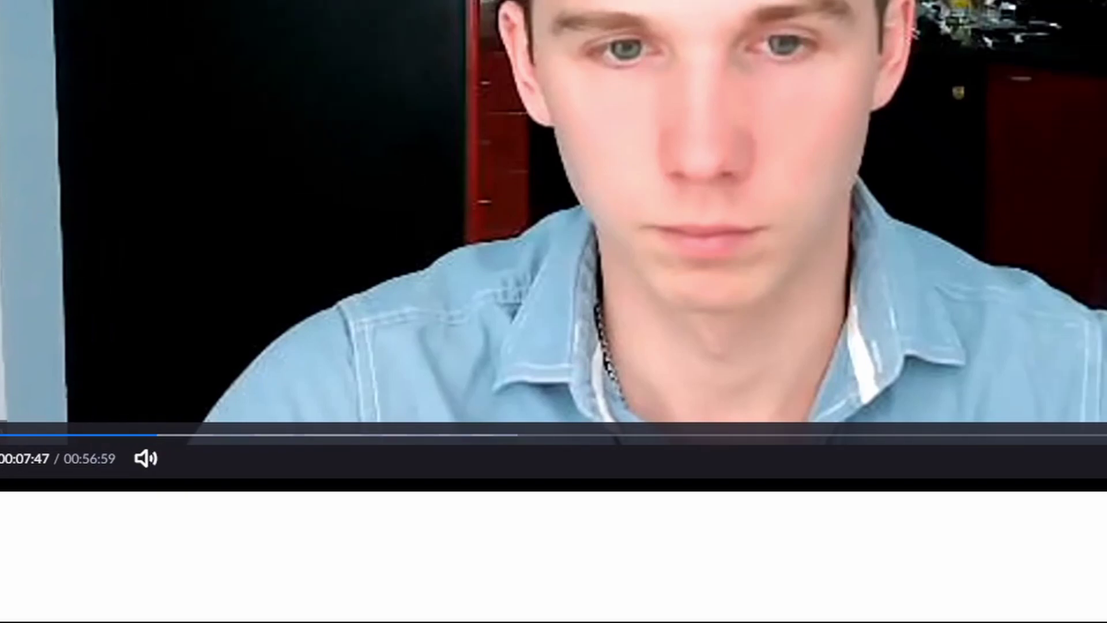
{"action": "left_click", "coordinate": [1013, 459]}
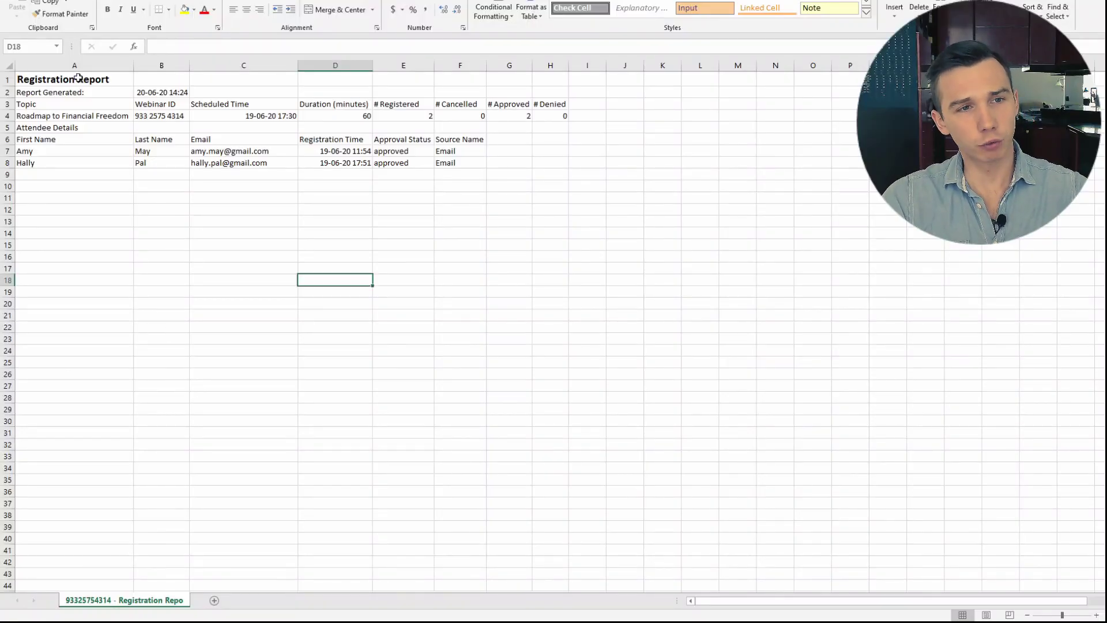
Step: Examine the registrants' email addresses in the webinar's Registration Report spreadsheet
{"action": "left_click_drag", "start_coordinate": [280, 153], "coordinate": [271, 164]}
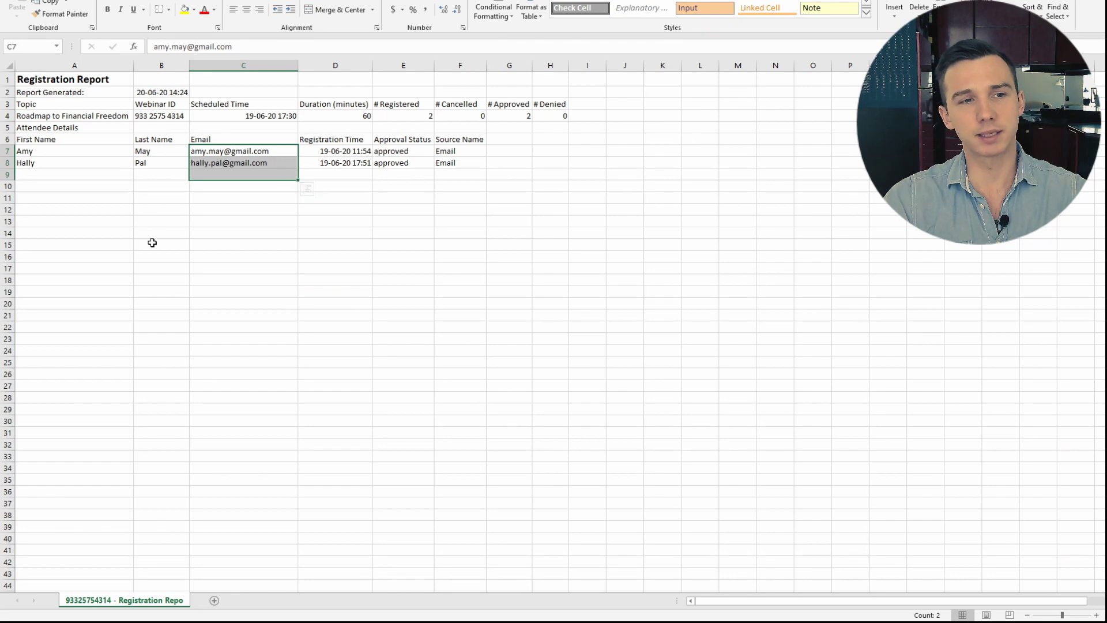
{"action": "left_click", "coordinate": [153, 243]}
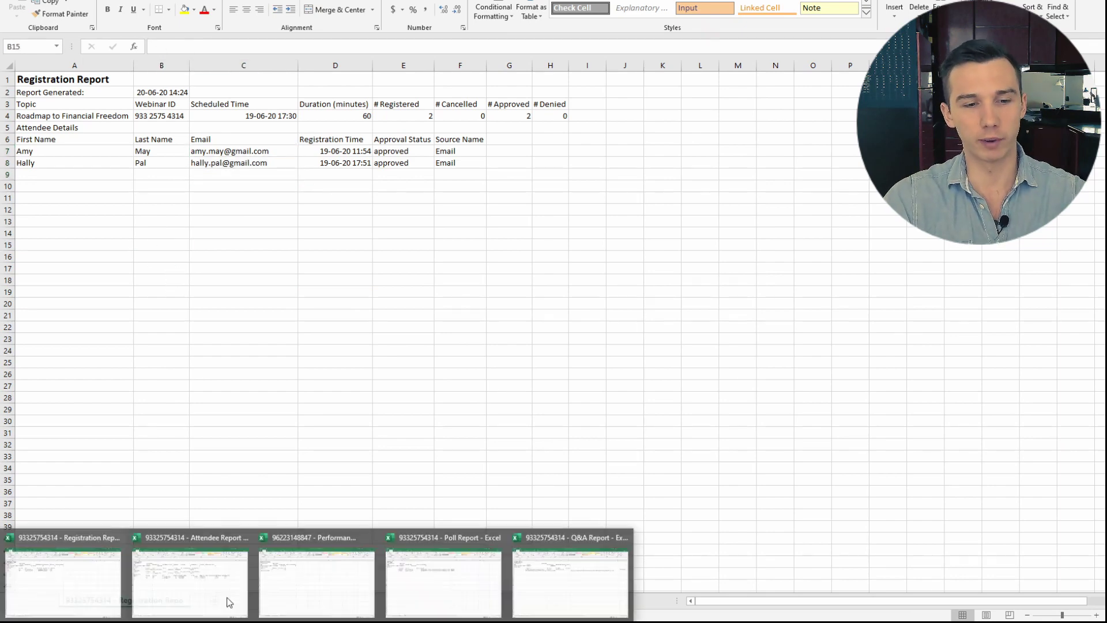
Step: Switch to the Attendee Report workbook and examine the attendees' join times, leave times and time in session
{"action": "left_click", "coordinate": [205, 587]}
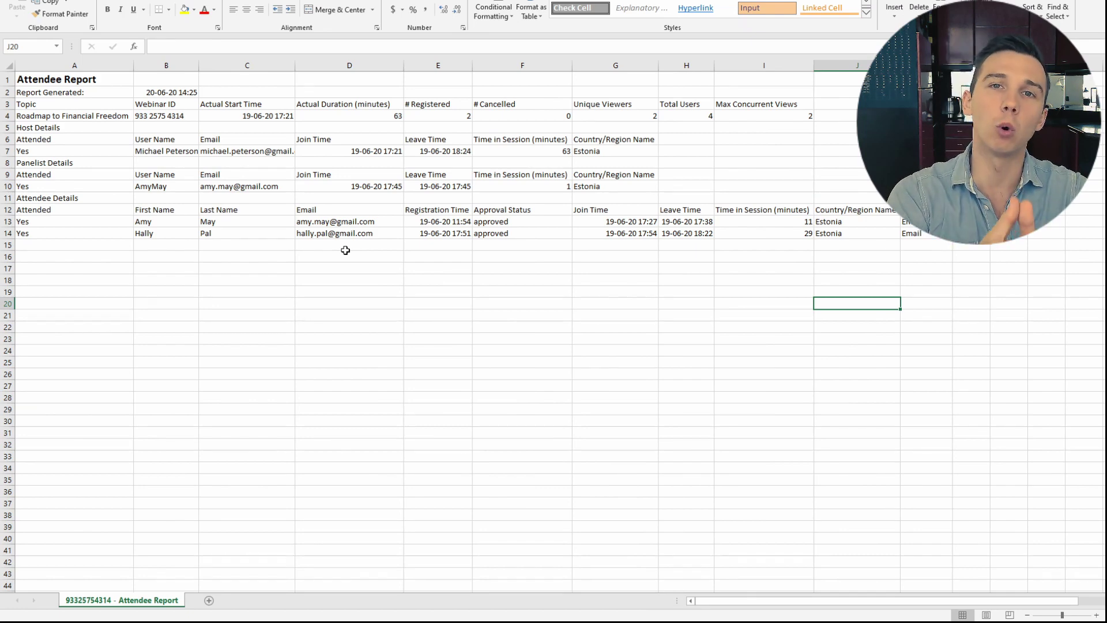
{"action": "left_click", "coordinate": [623, 196]}
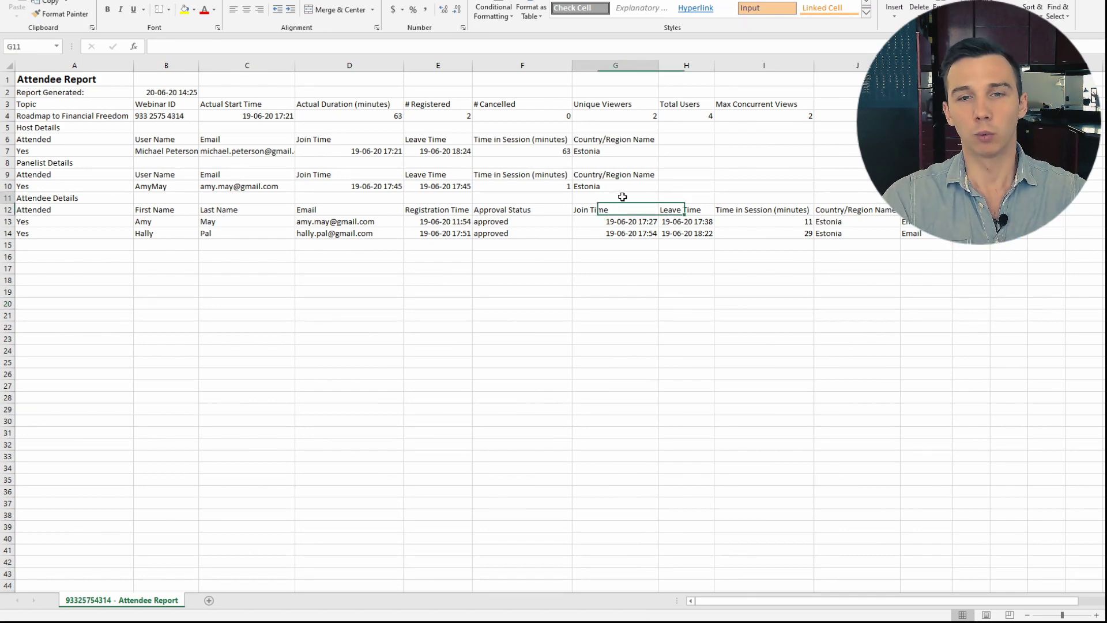
{"action": "left_click", "coordinate": [678, 220]}
{"action": "left_click", "coordinate": [761, 223]}
{"action": "left_click_drag", "start_coordinate": [766, 245], "coordinate": [768, 238]}
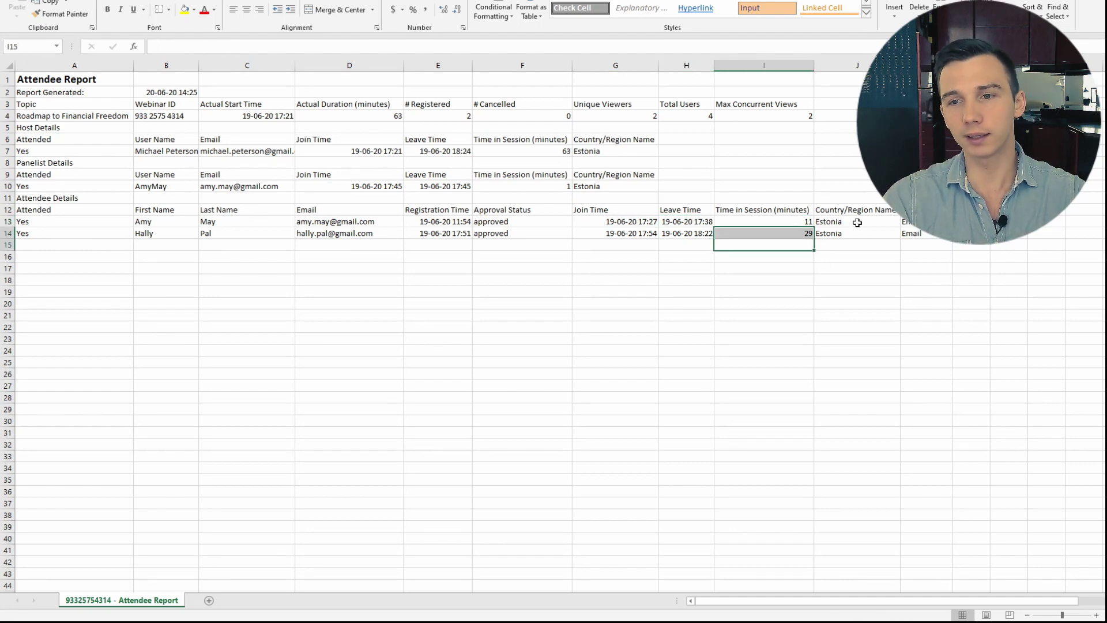
{"action": "left_click", "coordinate": [653, 302]}
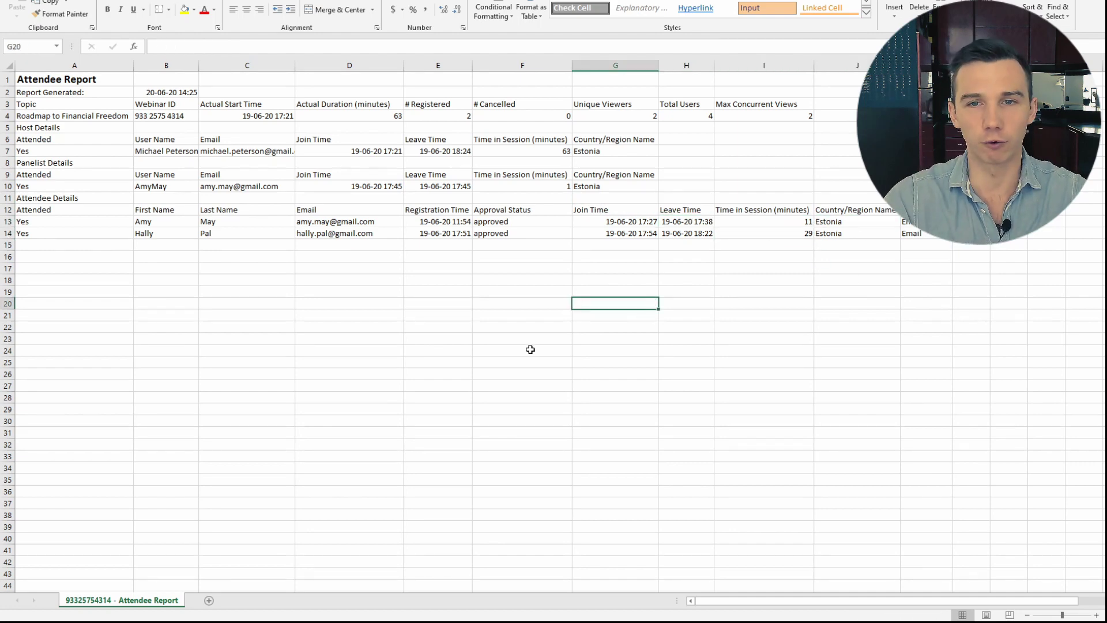
Step: Switch to the Performance Report workbook and examine the numbers registered and attended and the Q&A questions asked
{"action": "mouse_move", "coordinate": [300, 619]}
{"action": "left_click", "coordinate": [304, 571]}
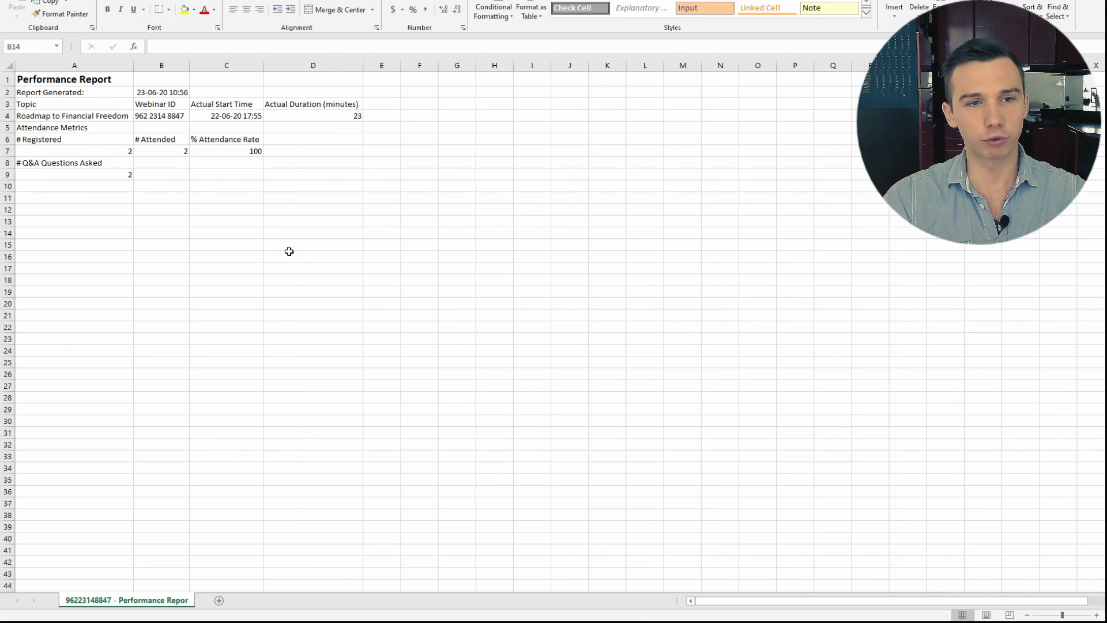
{"action": "left_click", "coordinate": [274, 251]}
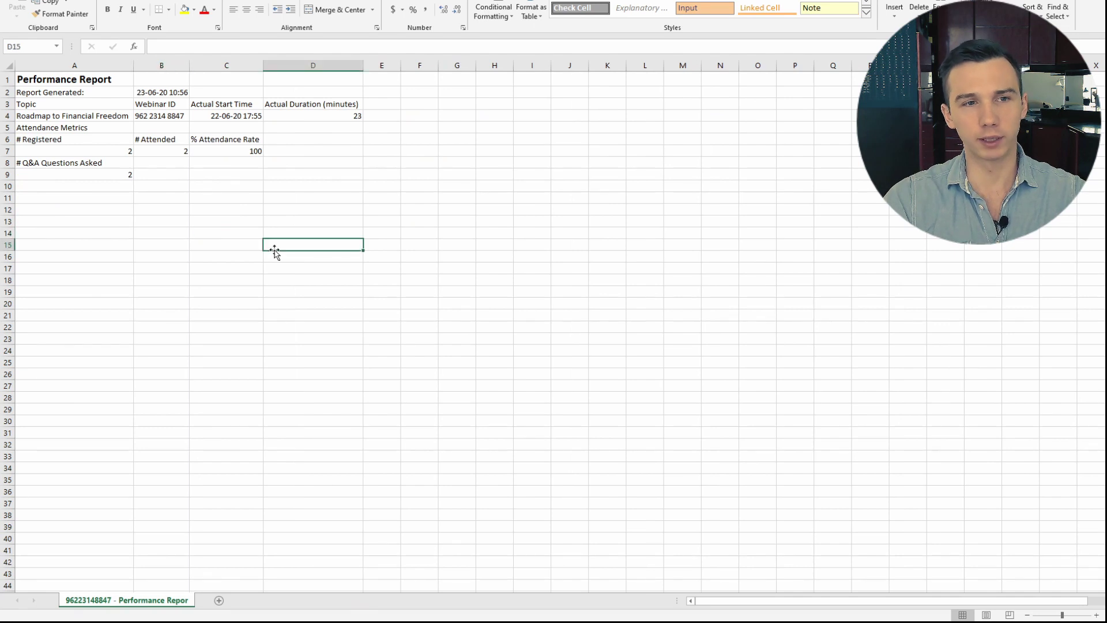
{"action": "left_click", "coordinate": [110, 153]}
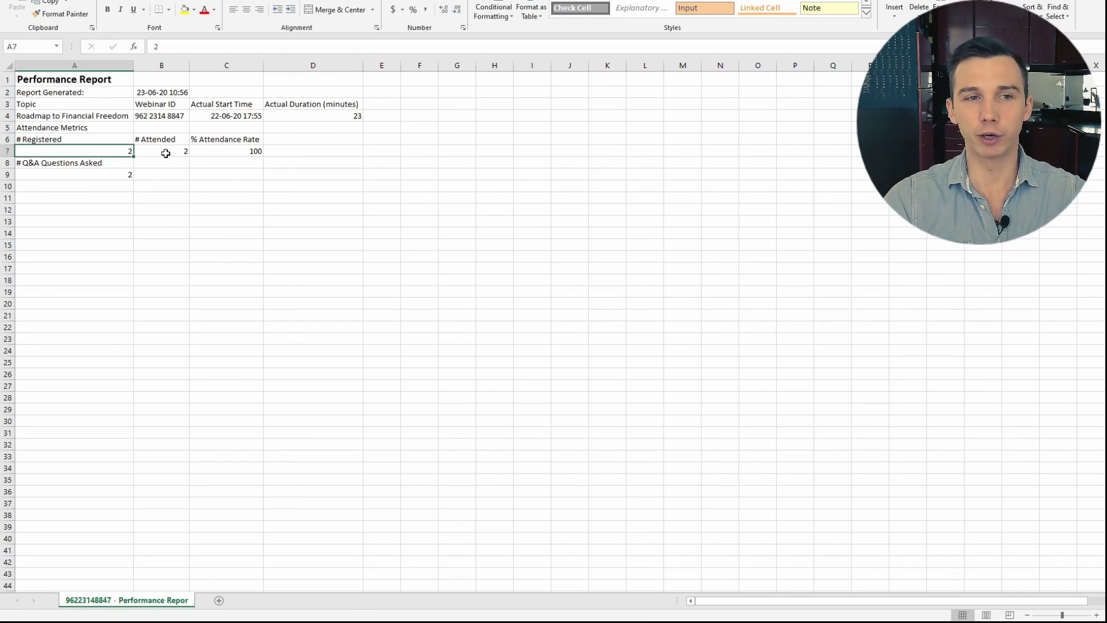
{"action": "left_click", "coordinate": [165, 154]}
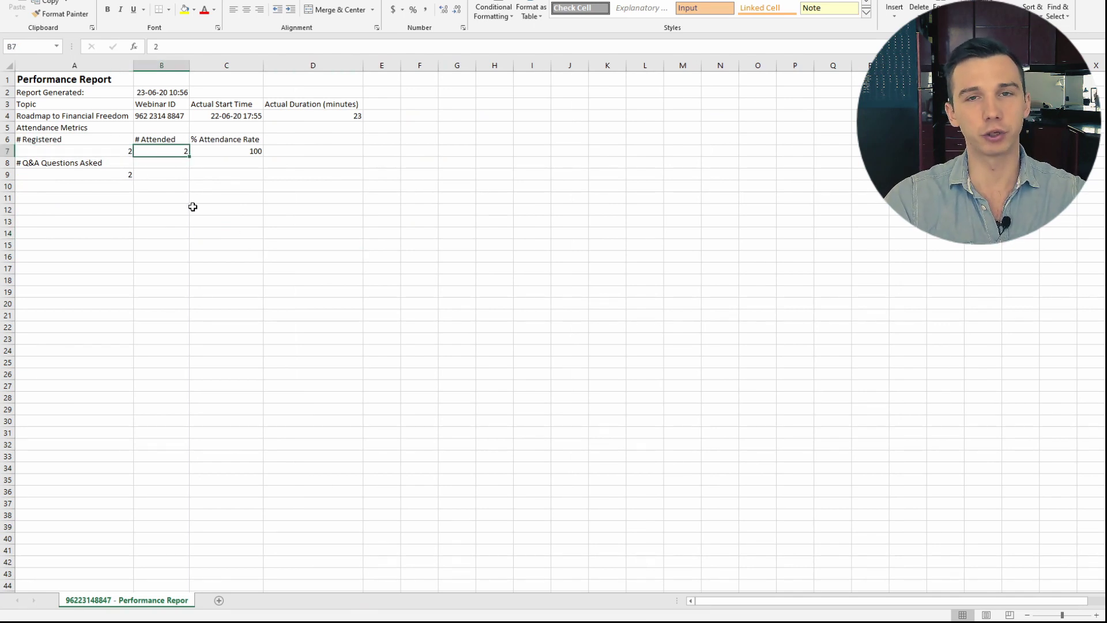
{"action": "left_click", "coordinate": [121, 176]}
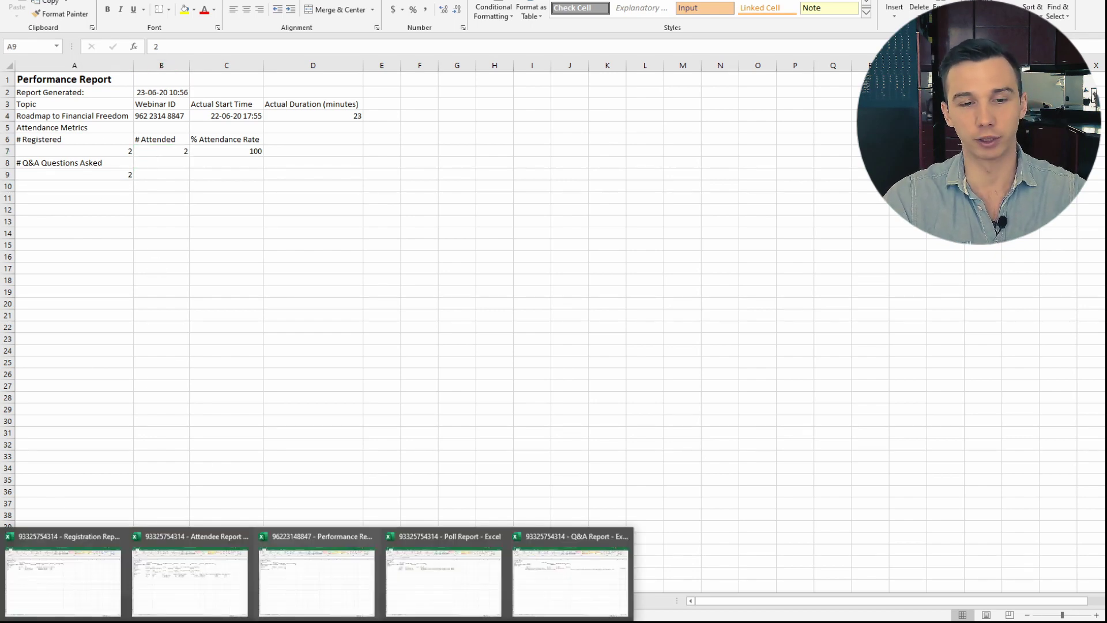
Step: Review the Poll Report workbook's submitted answers and the Q&A Report workbook's questions and asker details
{"action": "left_click", "coordinate": [449, 576]}
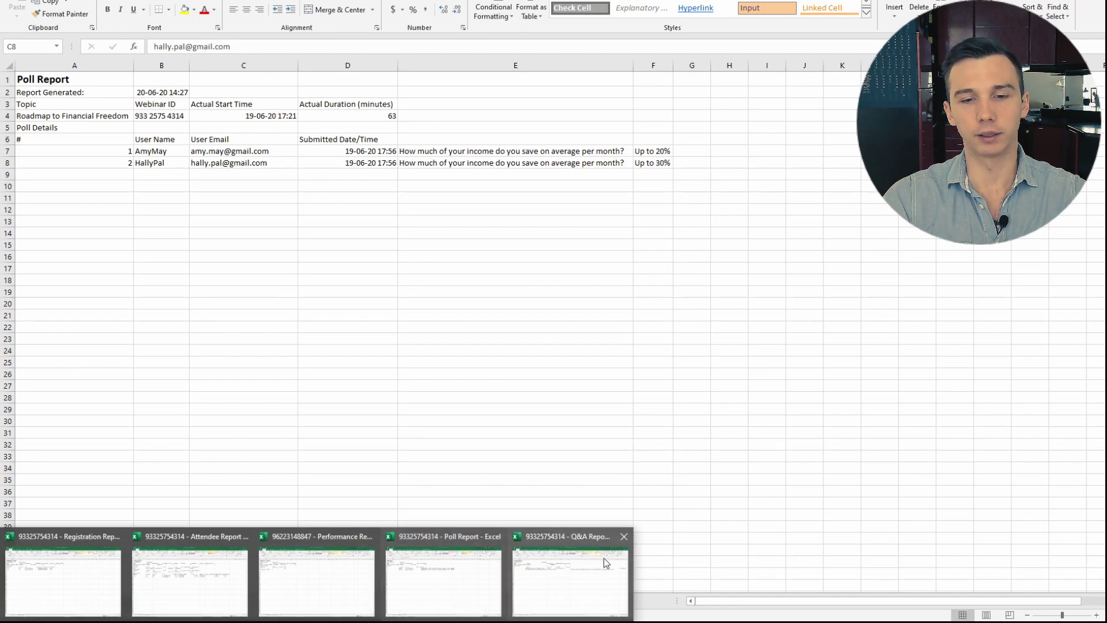
{"action": "left_click", "coordinate": [568, 577]}
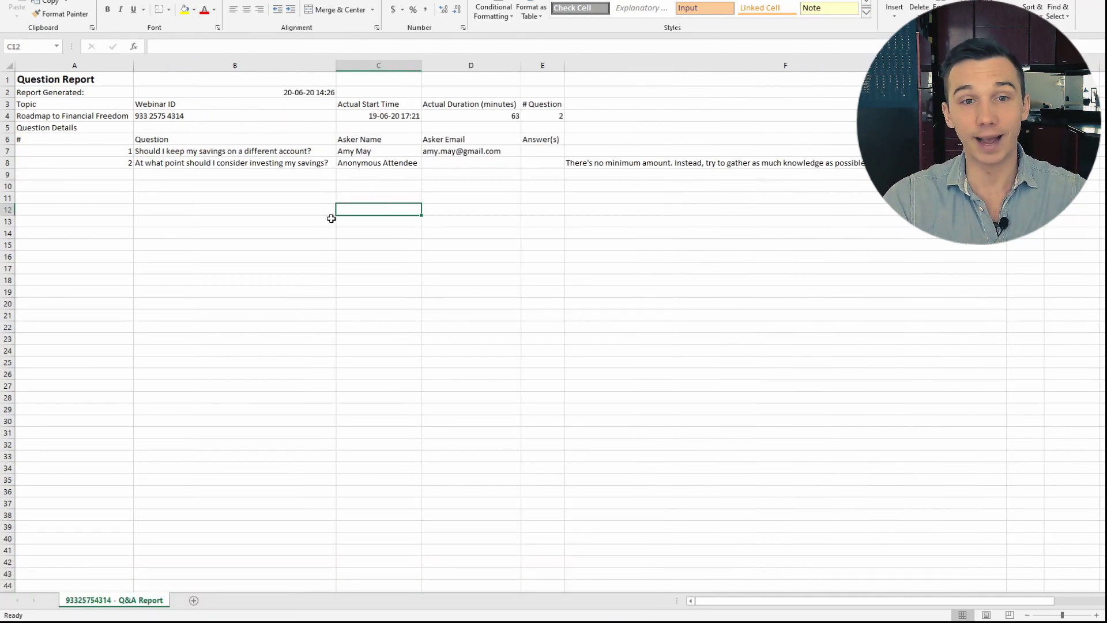
{"action": "left_click", "coordinate": [475, 152]}
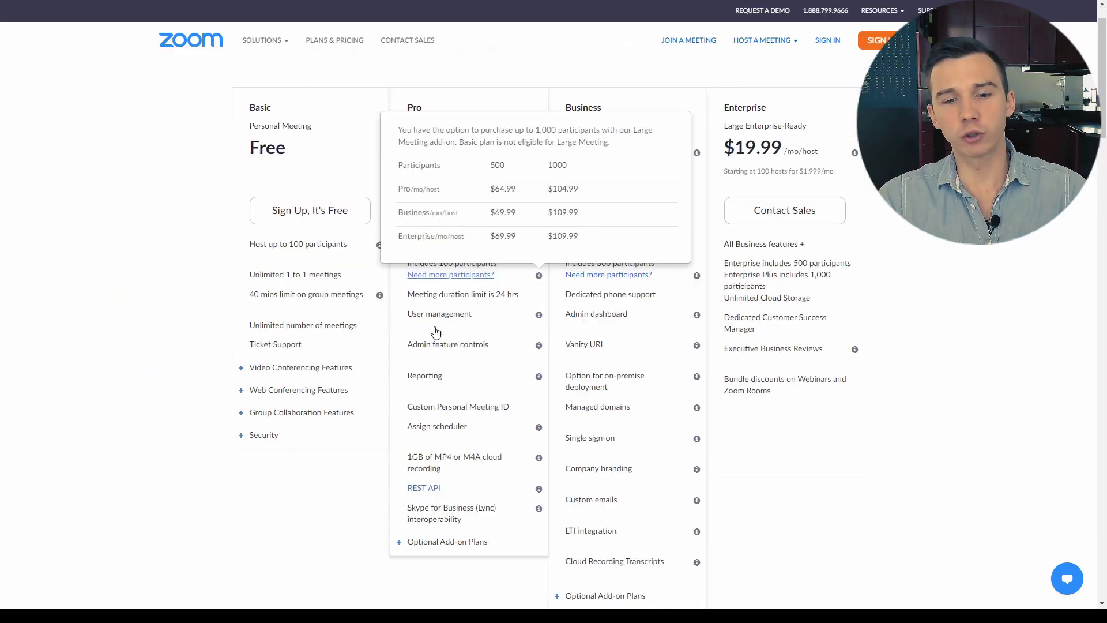
Step: Expand the optional add-on plans of the Pro plan on the Zoom pricing page to view the Video Webinars add-on
{"action": "scroll", "coordinate": [470, 409], "scroll_direction": "down", "scroll_amount": 3}
{"action": "left_click", "coordinate": [465, 418]}
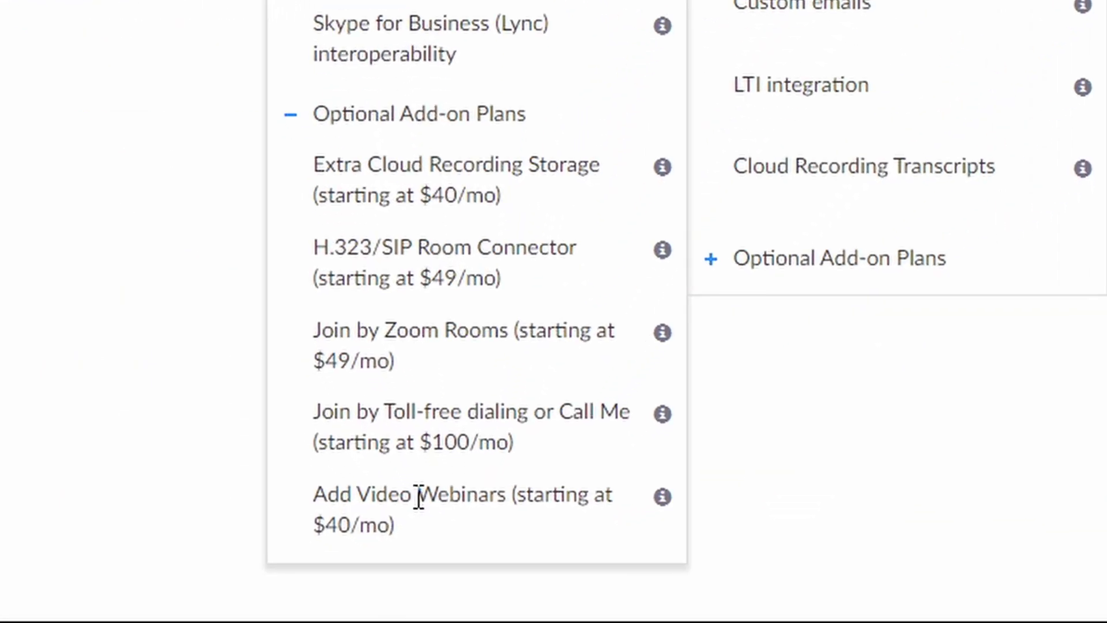